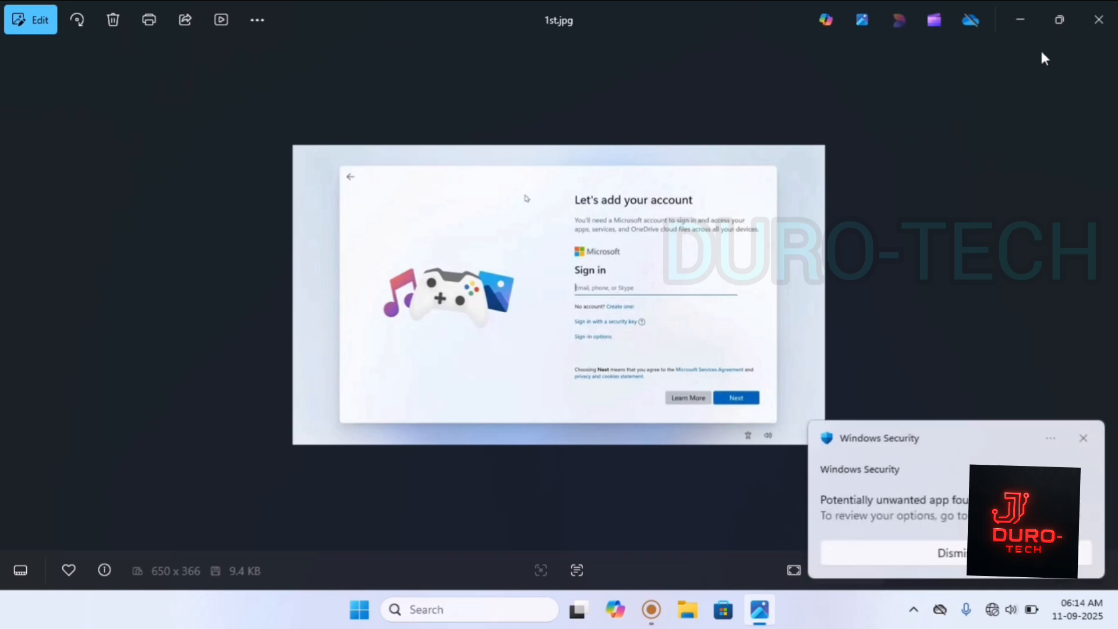
# Dismiss the Windows Security notification and close the Phone Link window.
pyautogui.click(1083, 437)
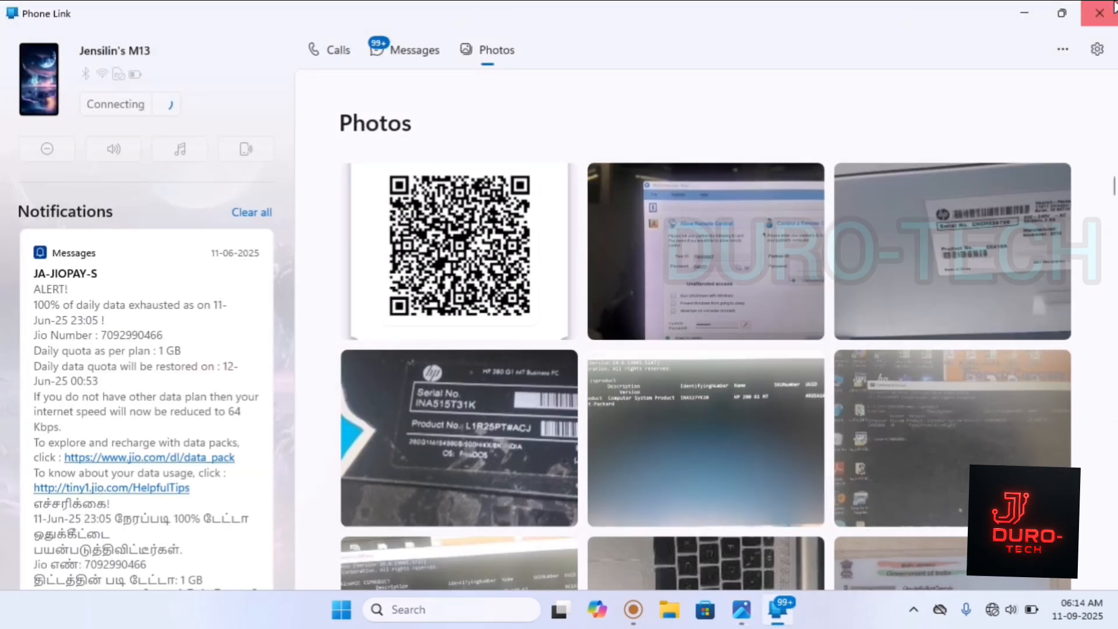
pyautogui.click(1099, 13)
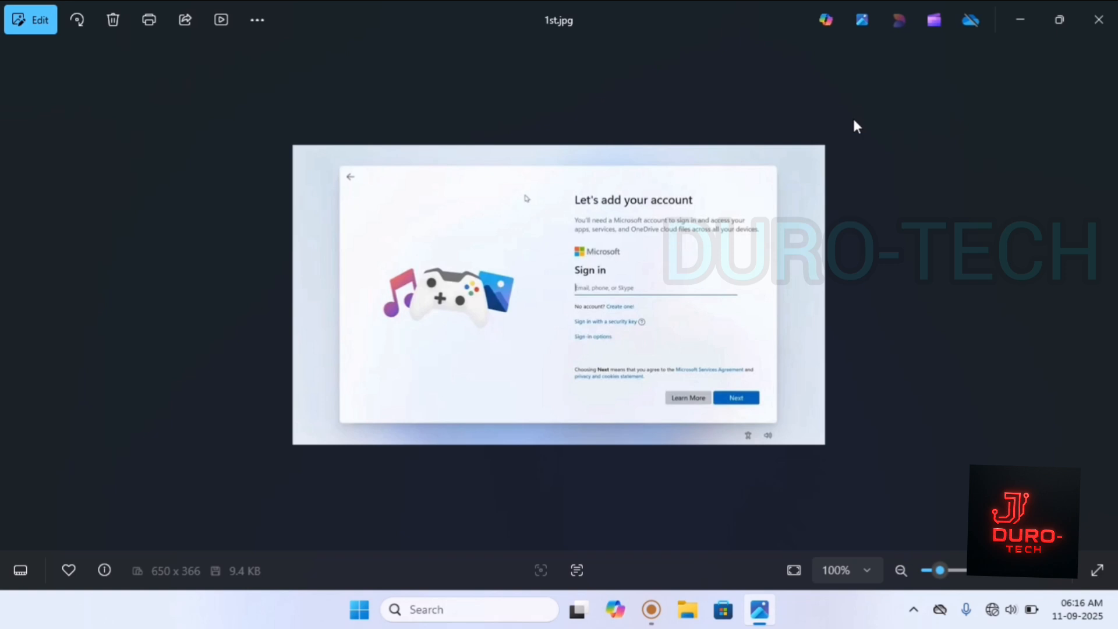
# Enlarge the account sign-in screenshot 1st.jpg to examine it and minimize the image viewer.
pyautogui.scroll(6, 854, 125)
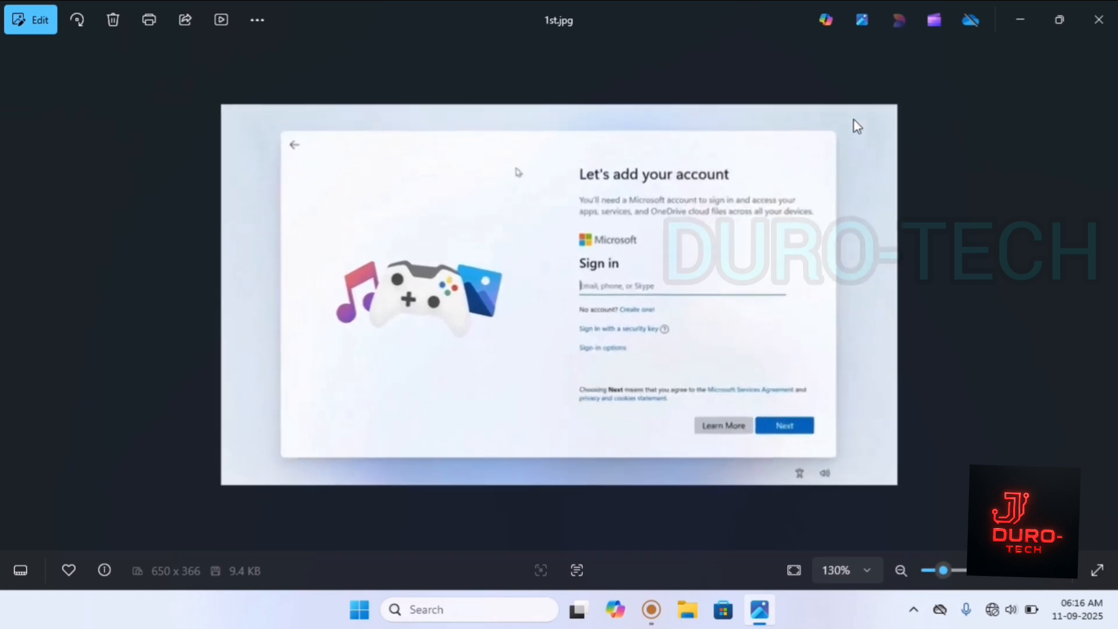
pyautogui.scroll(1, 856, 126)
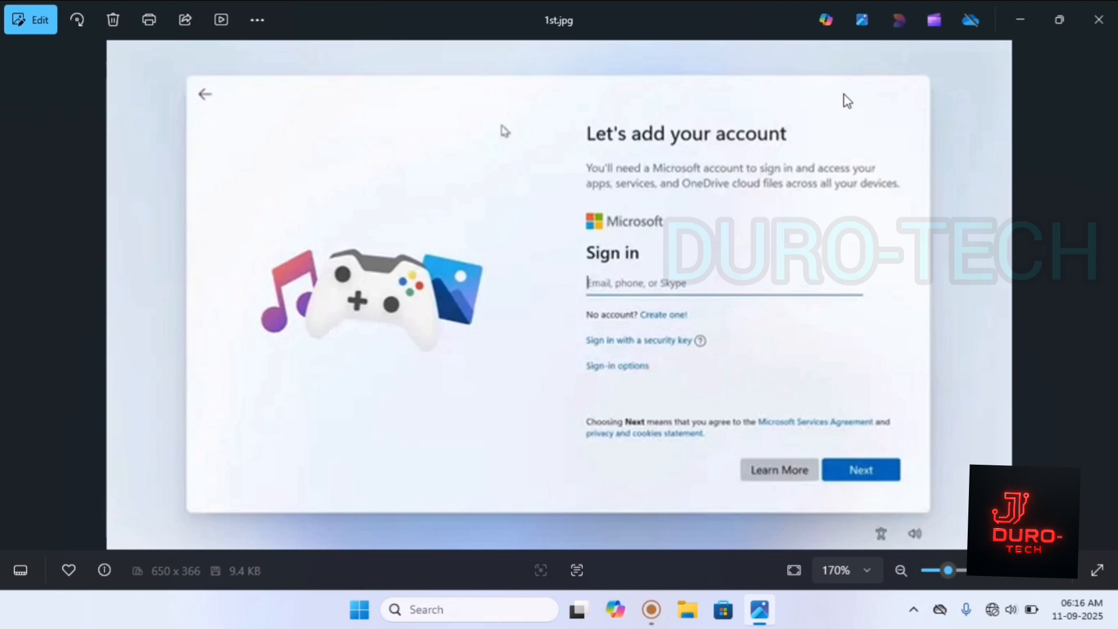
pyautogui.click(1023, 19)
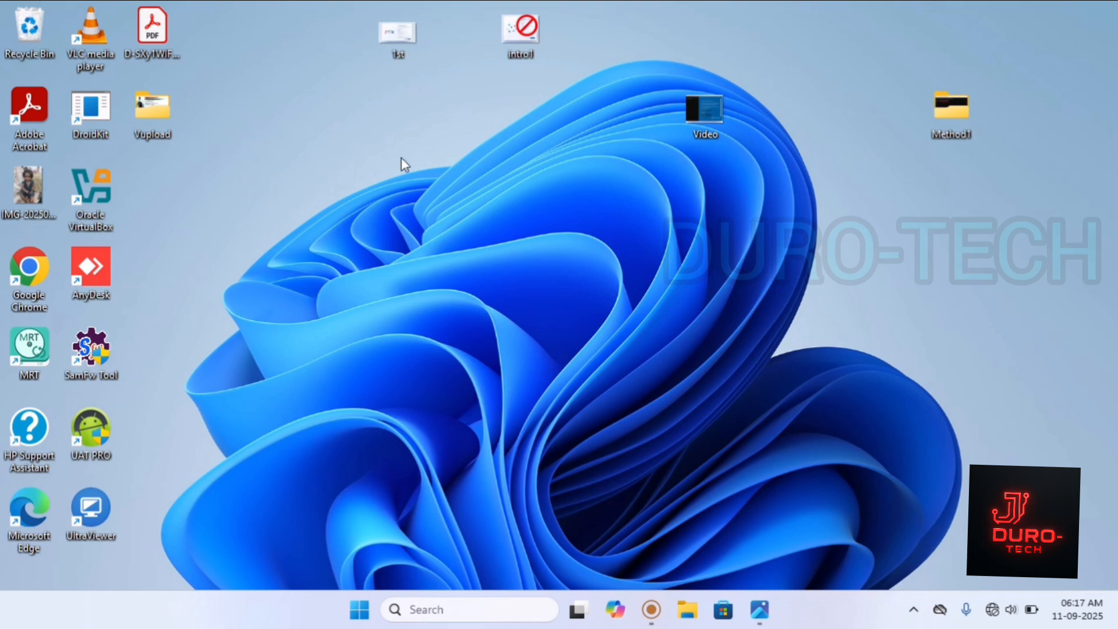
# Set the taskbar alignment to Left under Taskbar behaviors in the Personalization settings, dismissing the firewall notification.
pyautogui.rightClick(402, 214)
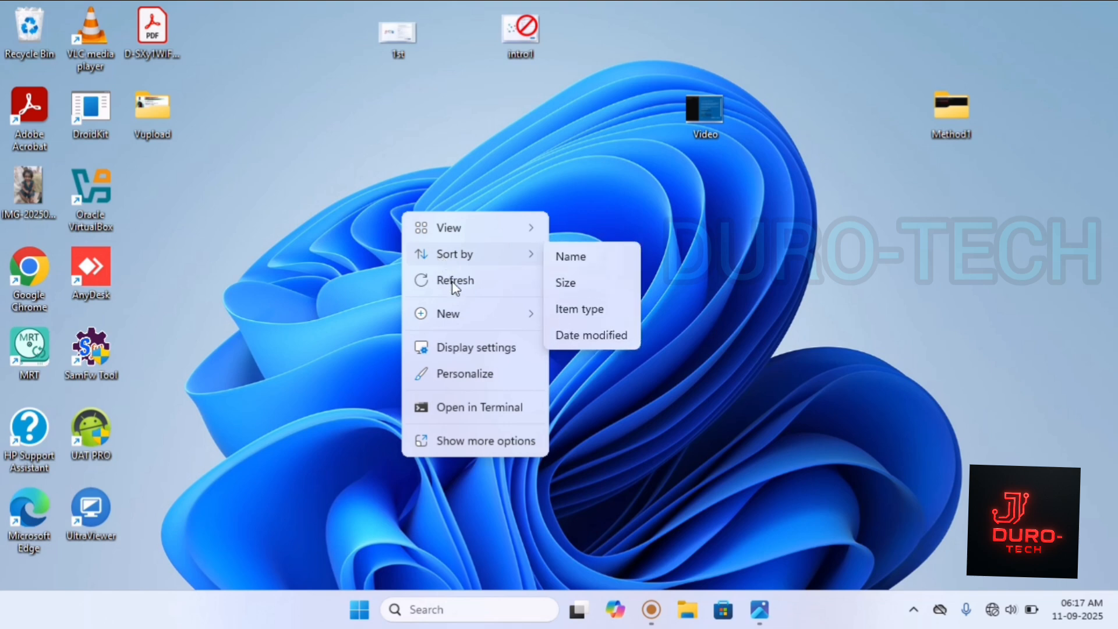
pyautogui.click(464, 376)
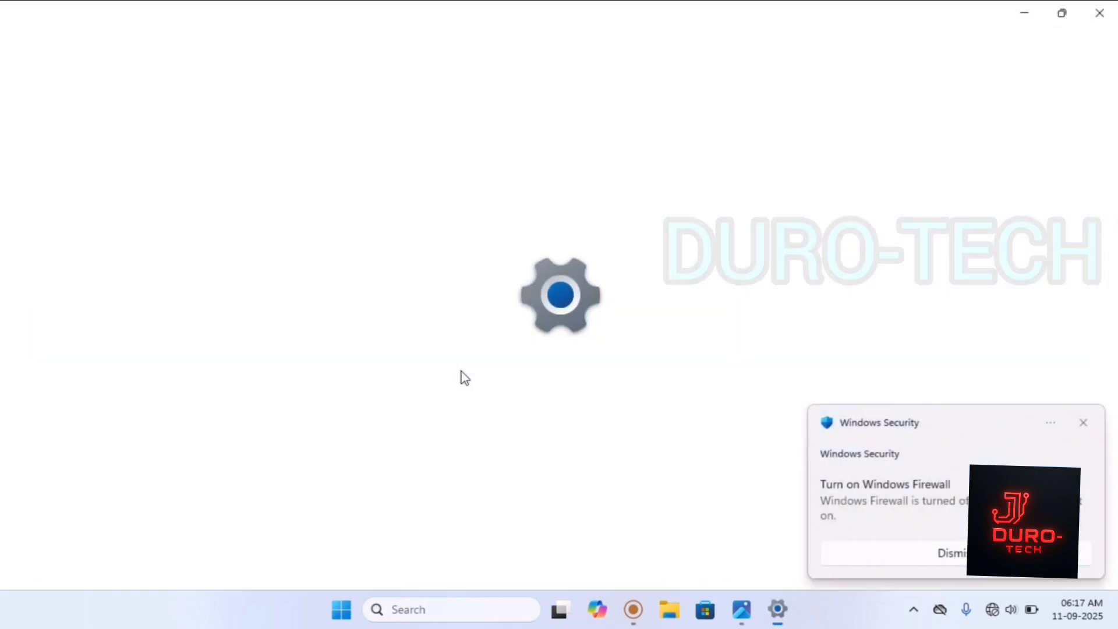
pyautogui.scroll(-5, 792, 442)
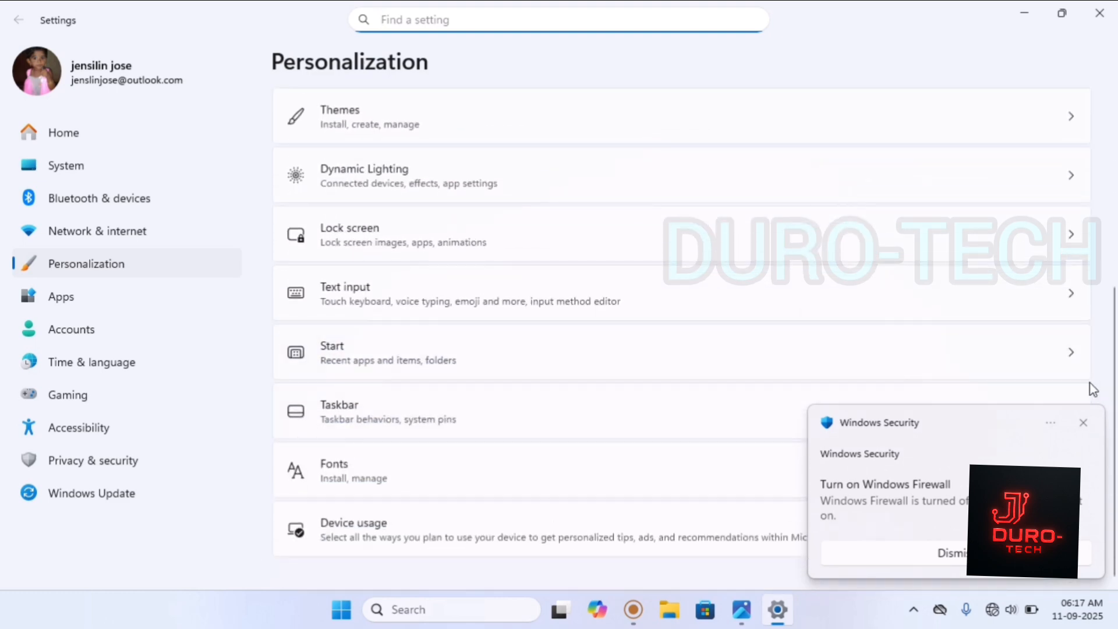
pyautogui.click(1082, 423)
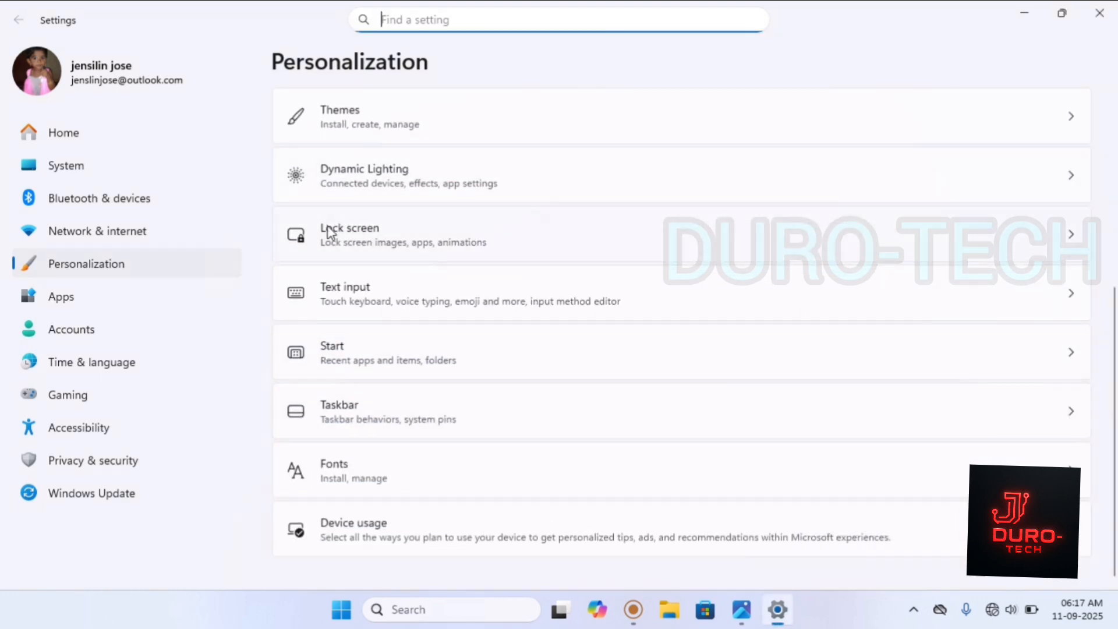
pyautogui.click(351, 411)
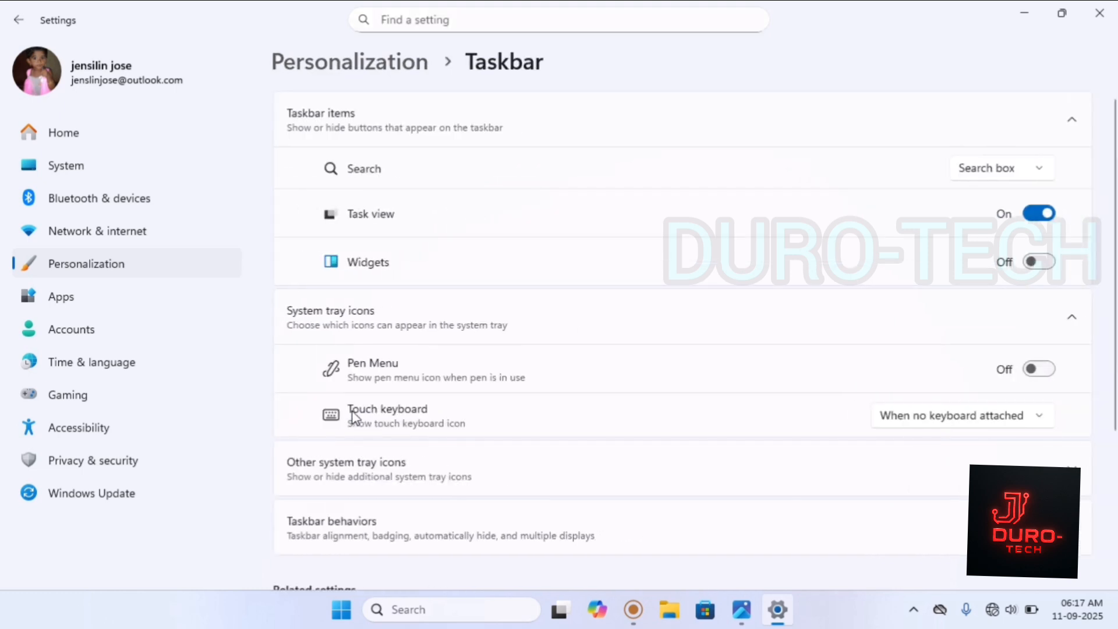
pyautogui.scroll(-3, 424, 412)
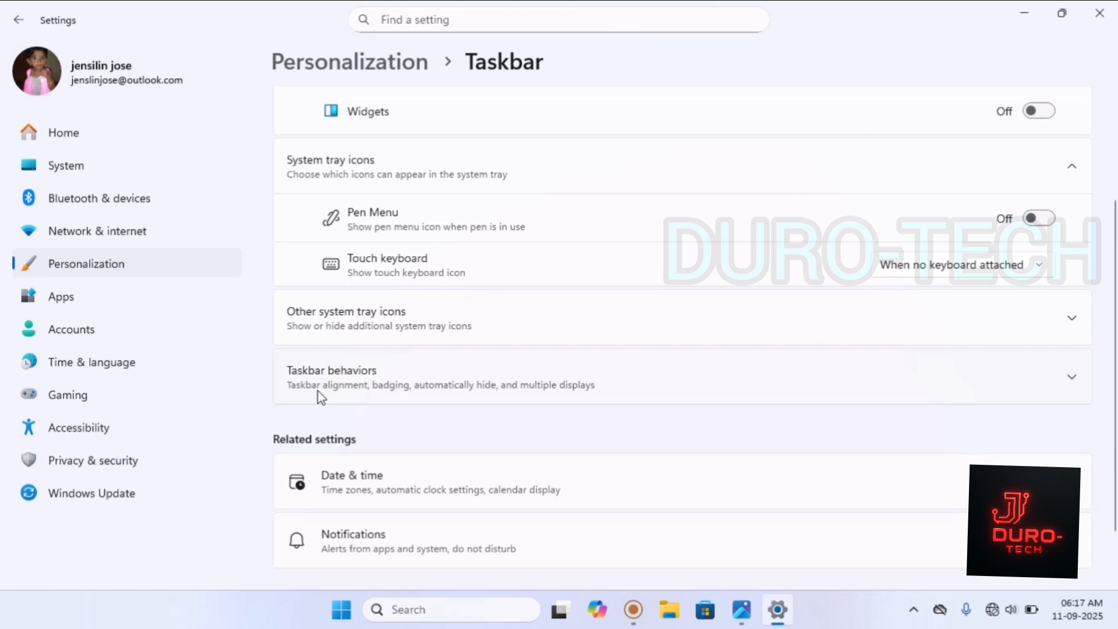
pyautogui.click(467, 391)
pyautogui.scroll(-1, 467, 390)
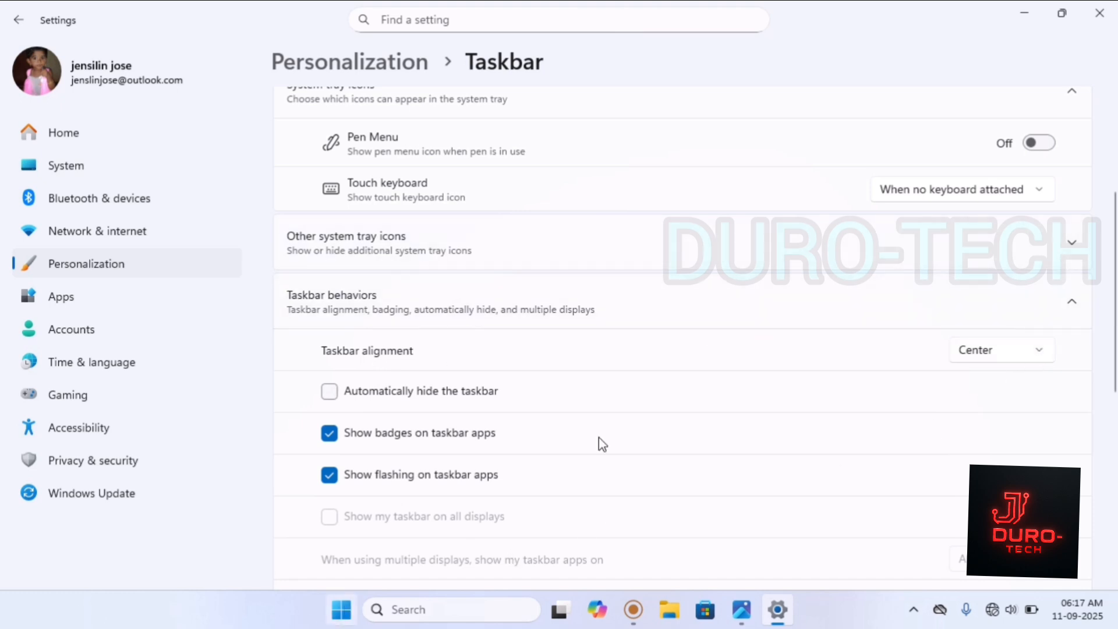
pyautogui.click(992, 354)
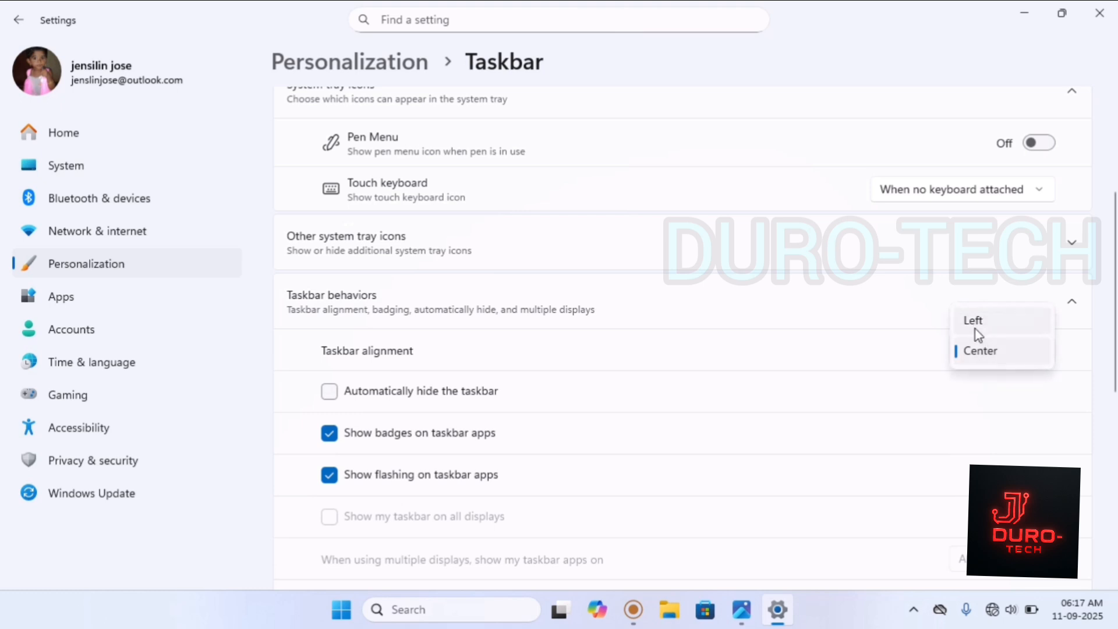
pyautogui.click(978, 324)
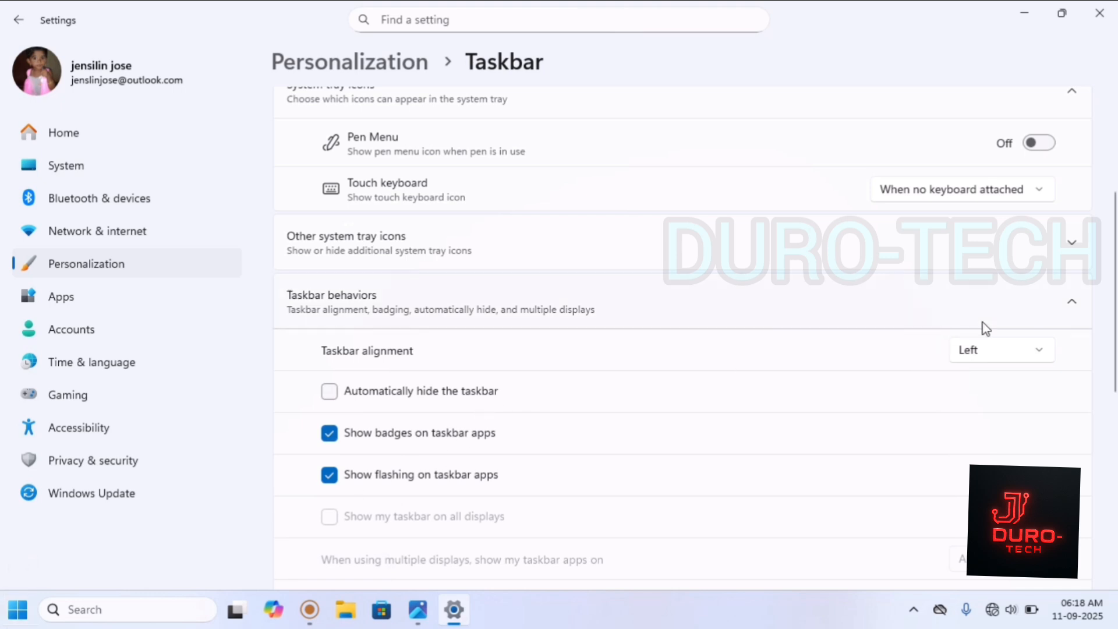
# Set the taskbar alignment back to Center and close Settings.
pyautogui.click(981, 350)
pyautogui.click(991, 382)
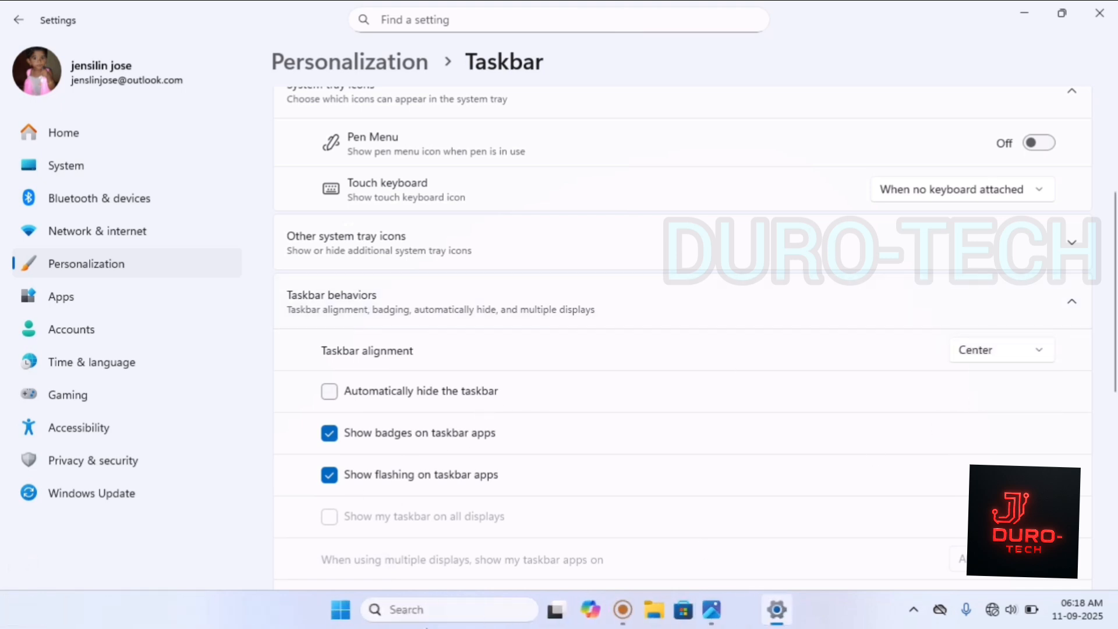
pyautogui.click(1107, 17)
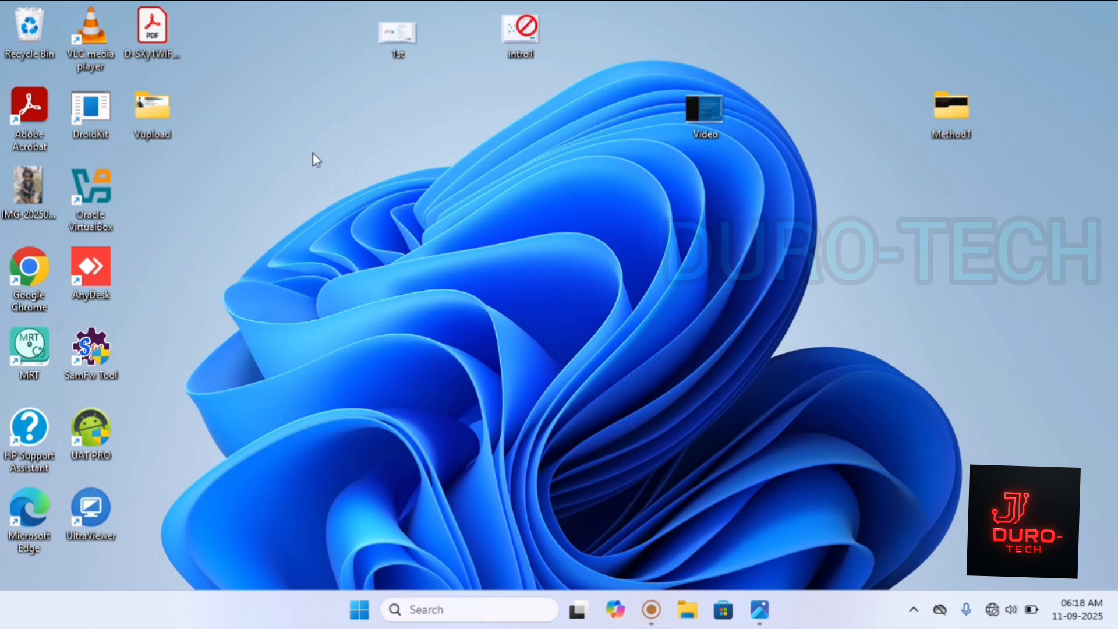
# Launch sysdm.cpl and open the Performance settings from the advanced System Properties.
pyautogui.click(361, 611)
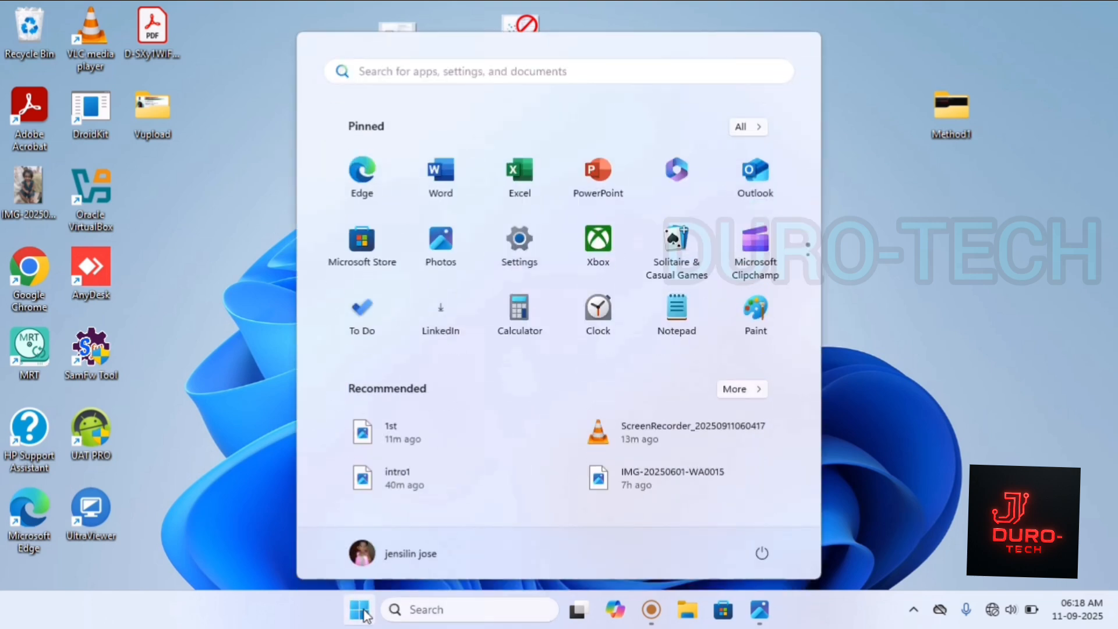
pyautogui.write('sys')
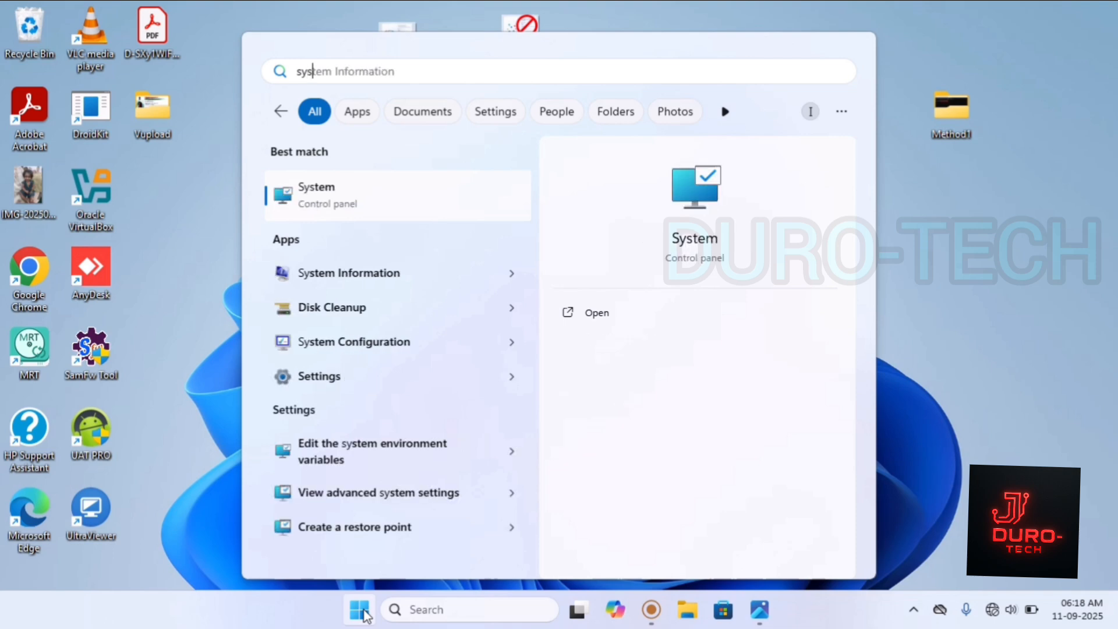
pyautogui.write('dm.cpl')
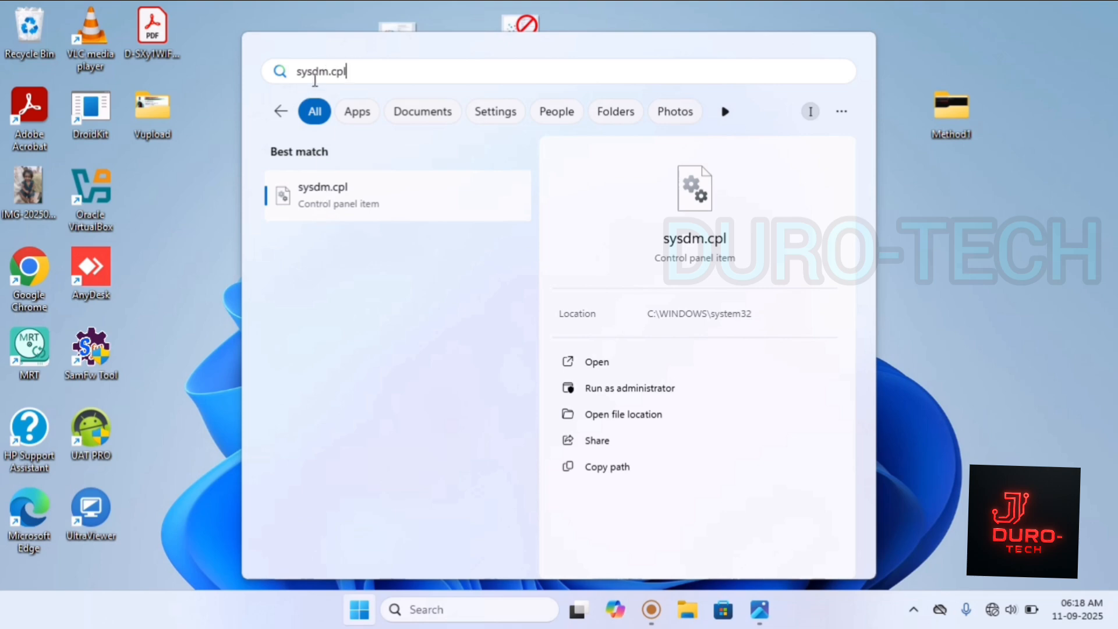
pyautogui.click(329, 207)
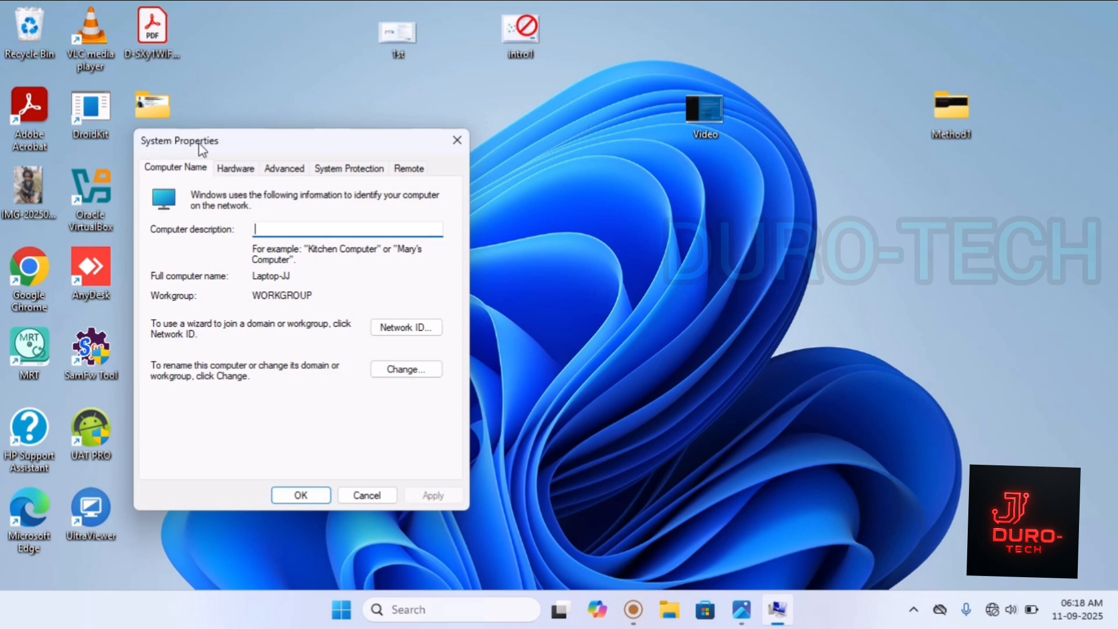
pyautogui.click(290, 171)
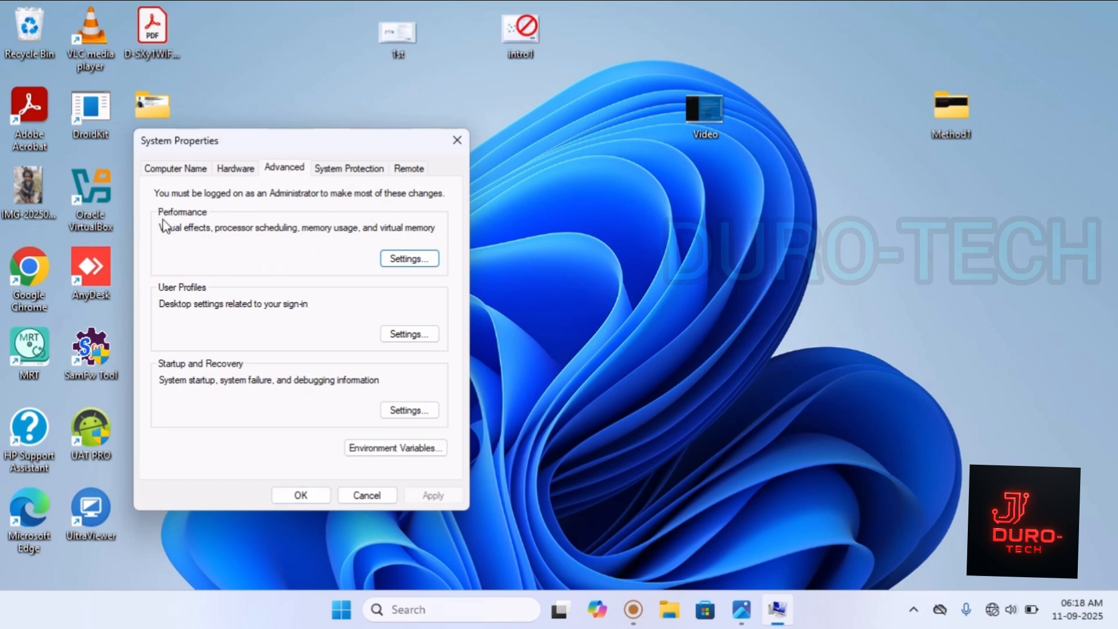
pyautogui.click(408, 260)
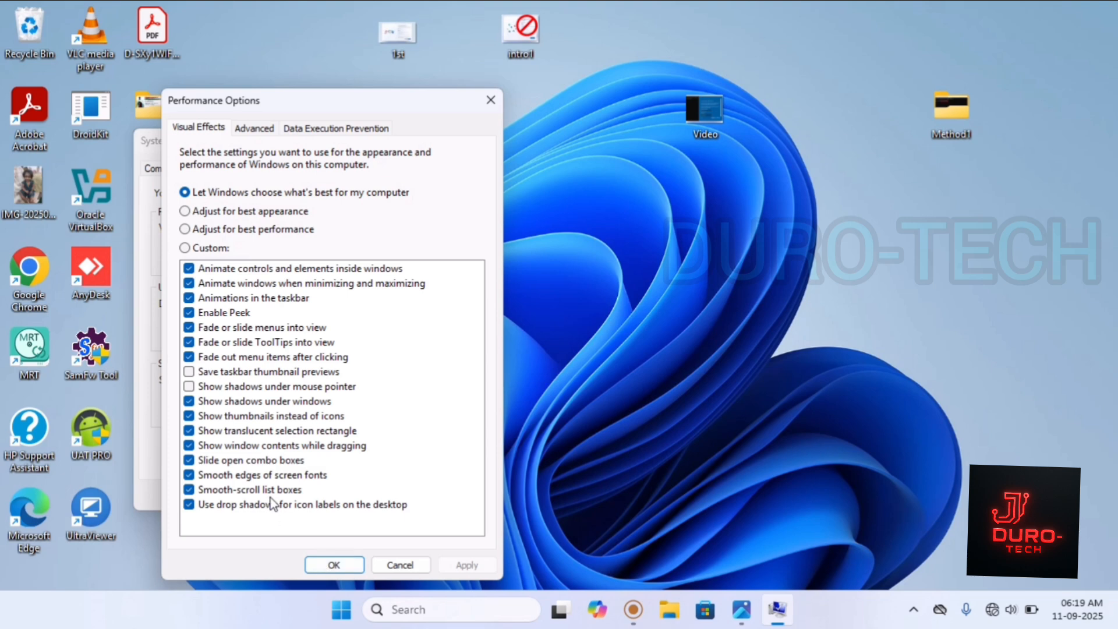
# Apply the "Adjust for best performance" visual effects, close System Properties and dismiss the OneDrive notification.
pyautogui.click(185, 229)
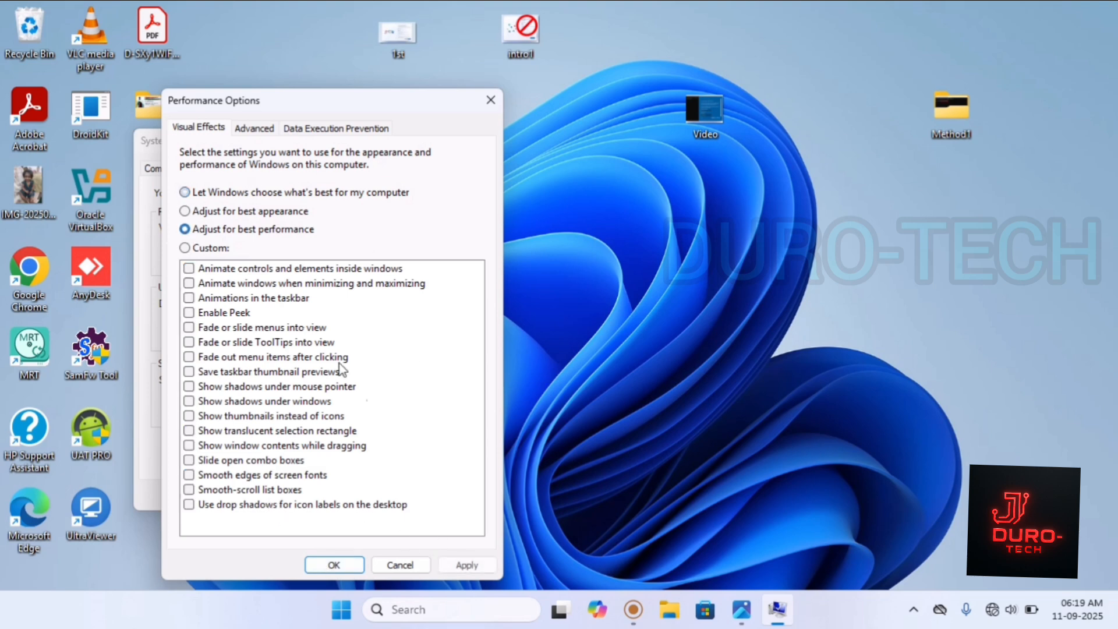
pyautogui.click(467, 564)
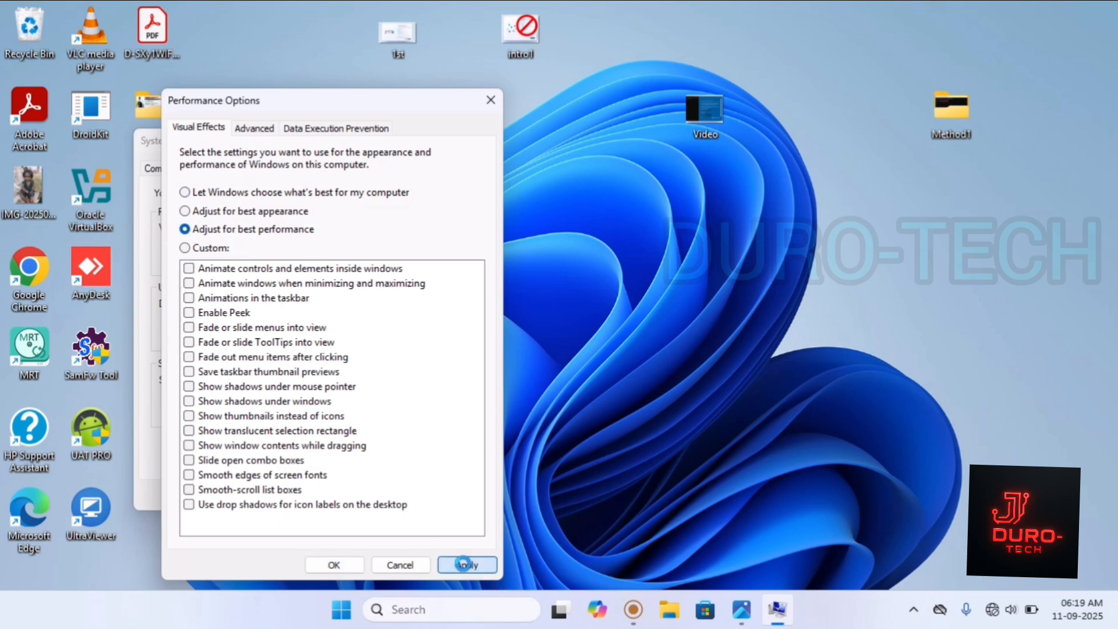
pyautogui.click(334, 565)
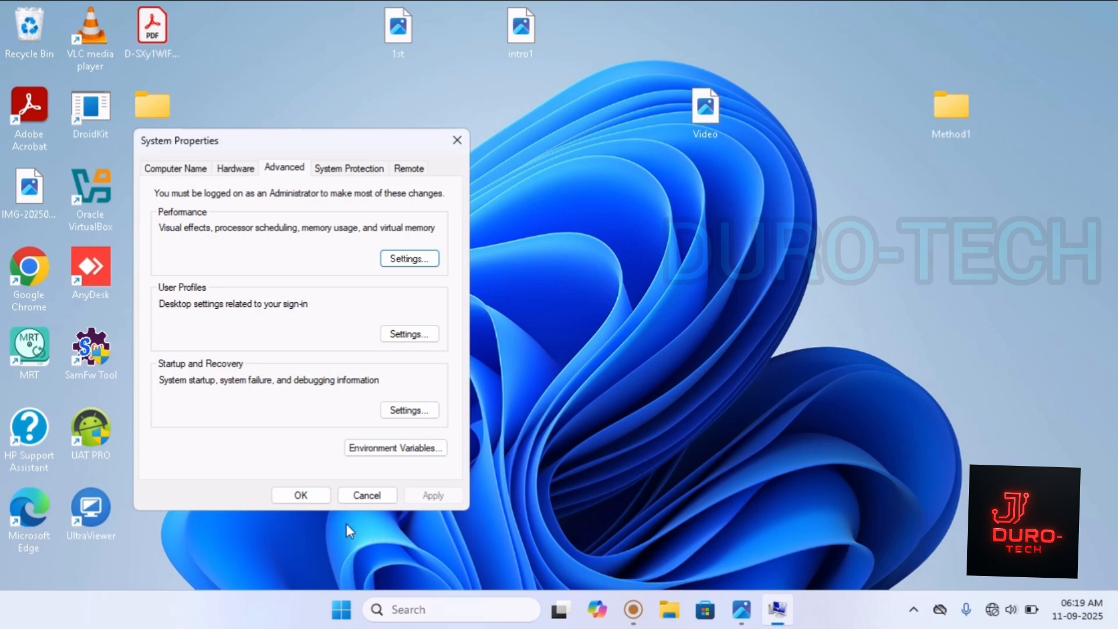
pyautogui.click(314, 494)
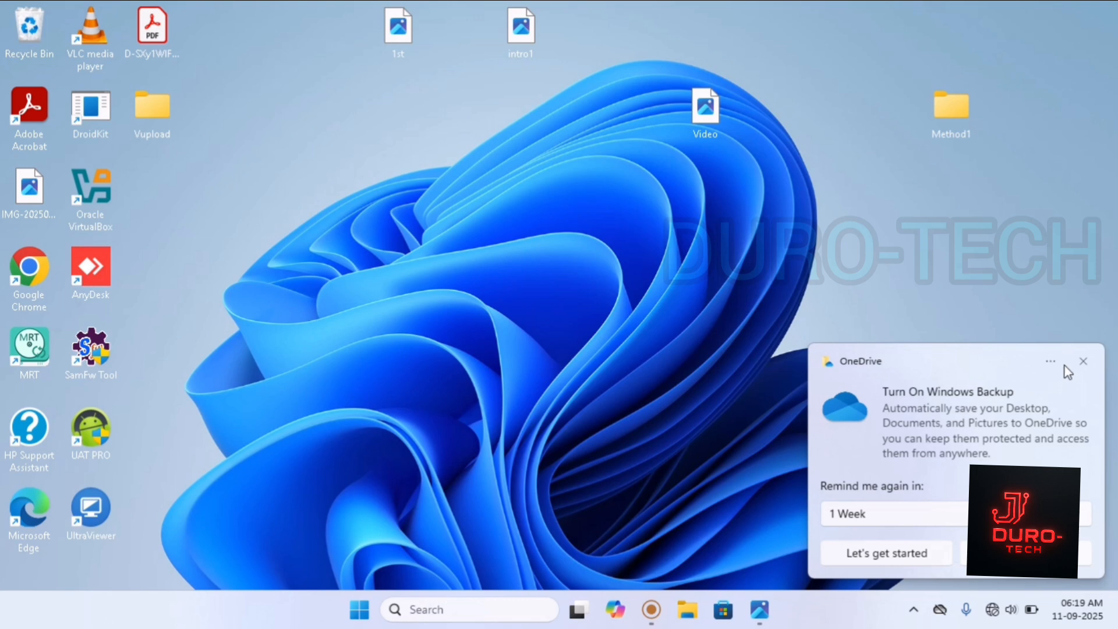
pyautogui.click(1082, 361)
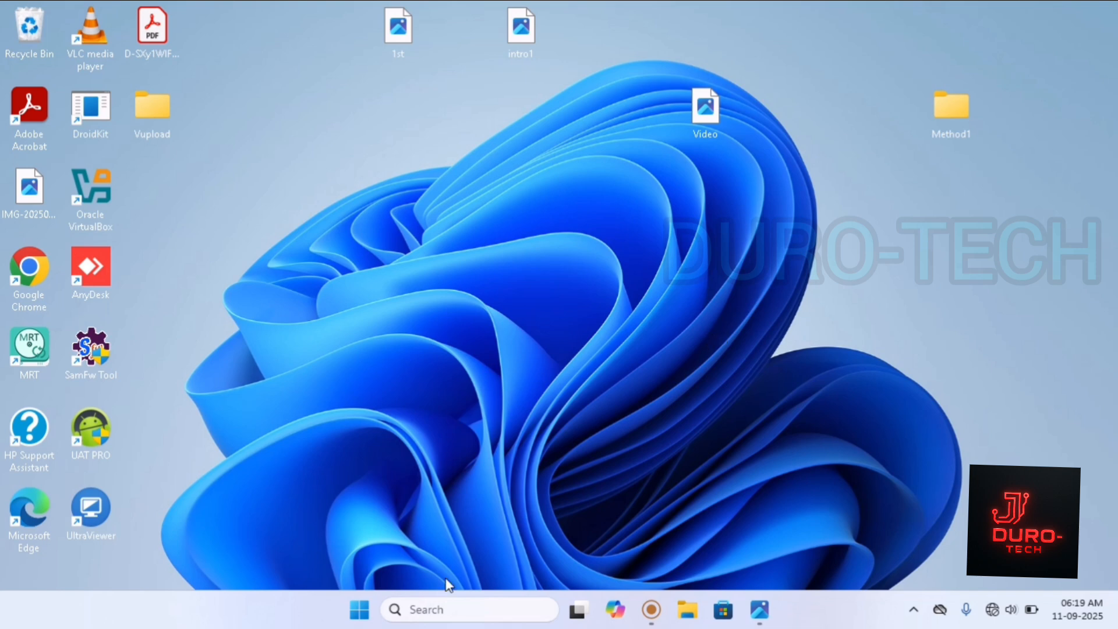
# Open Task Manager, show the startup apps and maximize the window.
pyautogui.rightClick(253, 609)
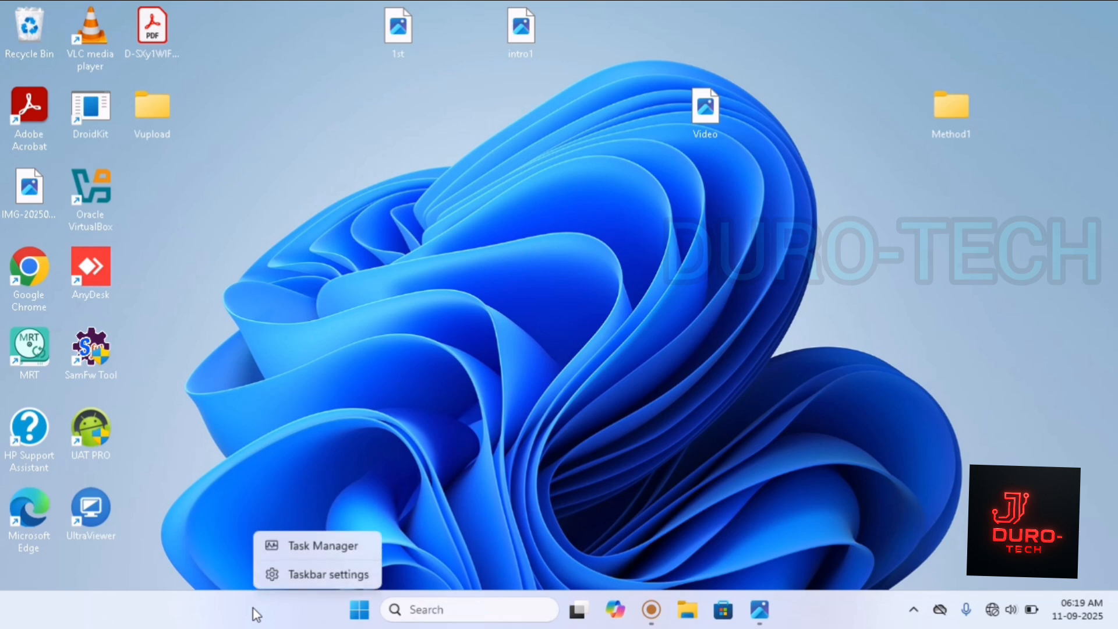
pyautogui.click(316, 547)
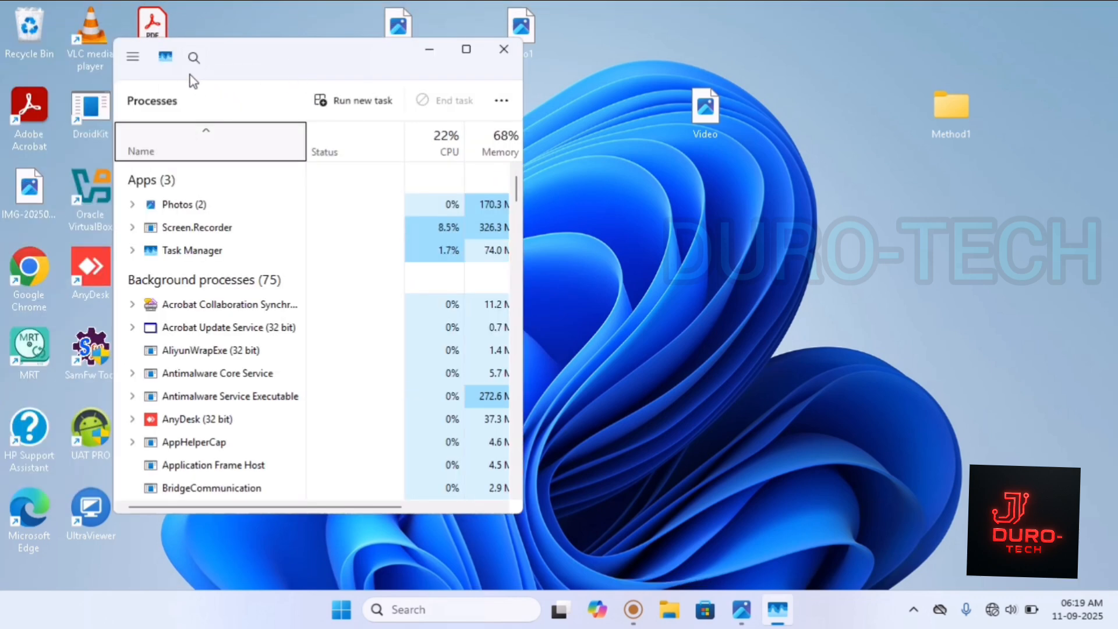
pyautogui.click(133, 58)
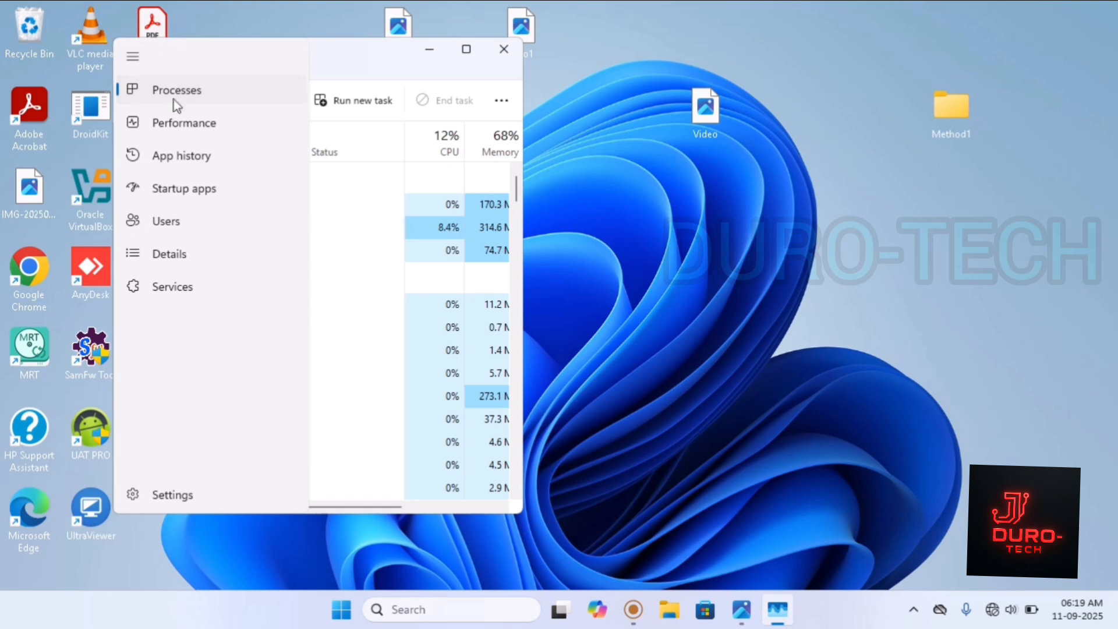
pyautogui.click(191, 198)
pyautogui.click(464, 51)
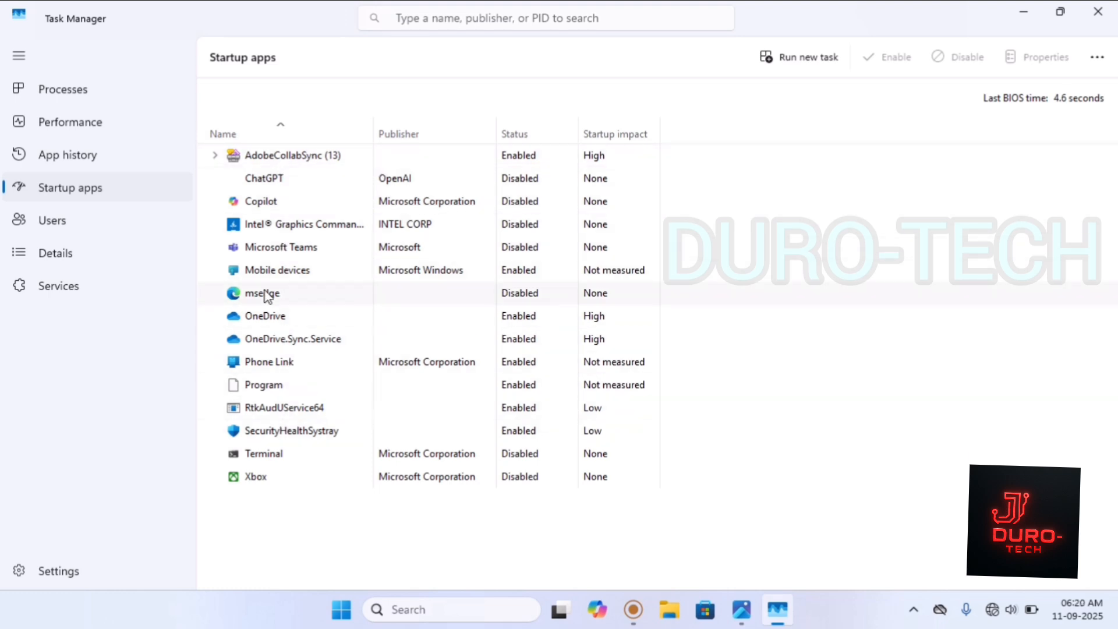
# Examine the status, startup impact and available options of the AdobeCollabSync, Microsoft Teams and msedge startup entries, and close Task Manager.
pyautogui.click(280, 247)
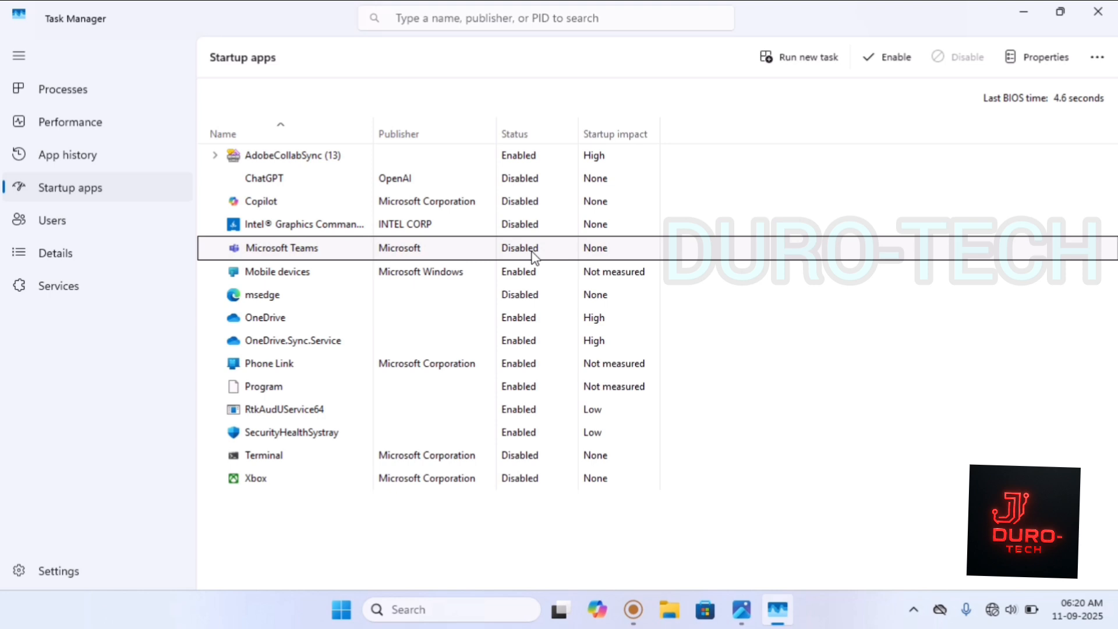
pyautogui.click(513, 157)
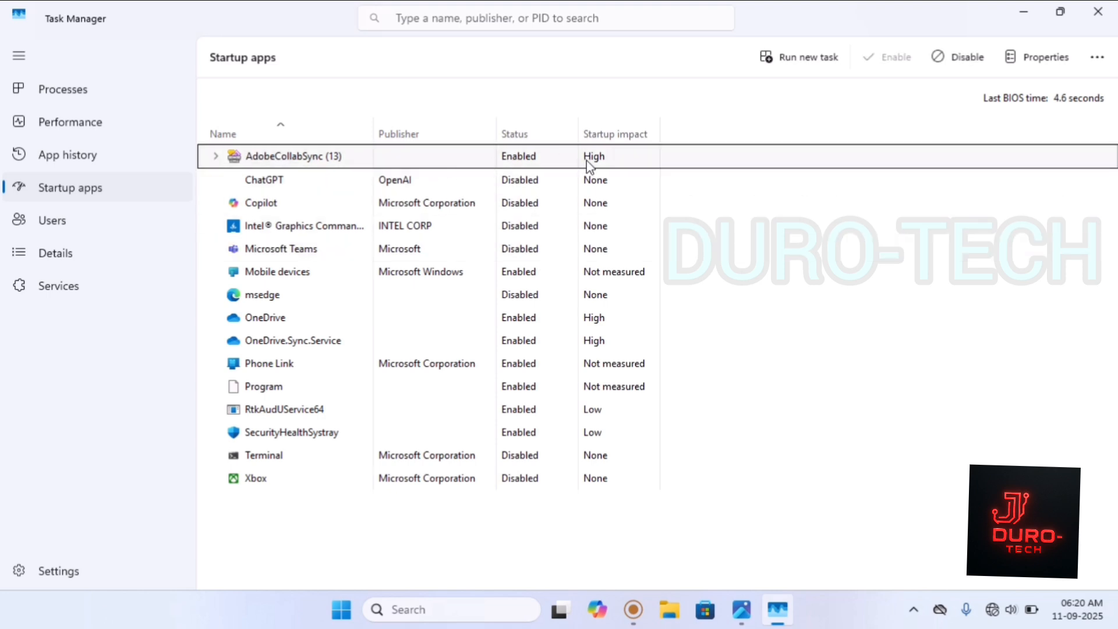
pyautogui.moveTo(595, 135)
pyautogui.rightClick(473, 161)
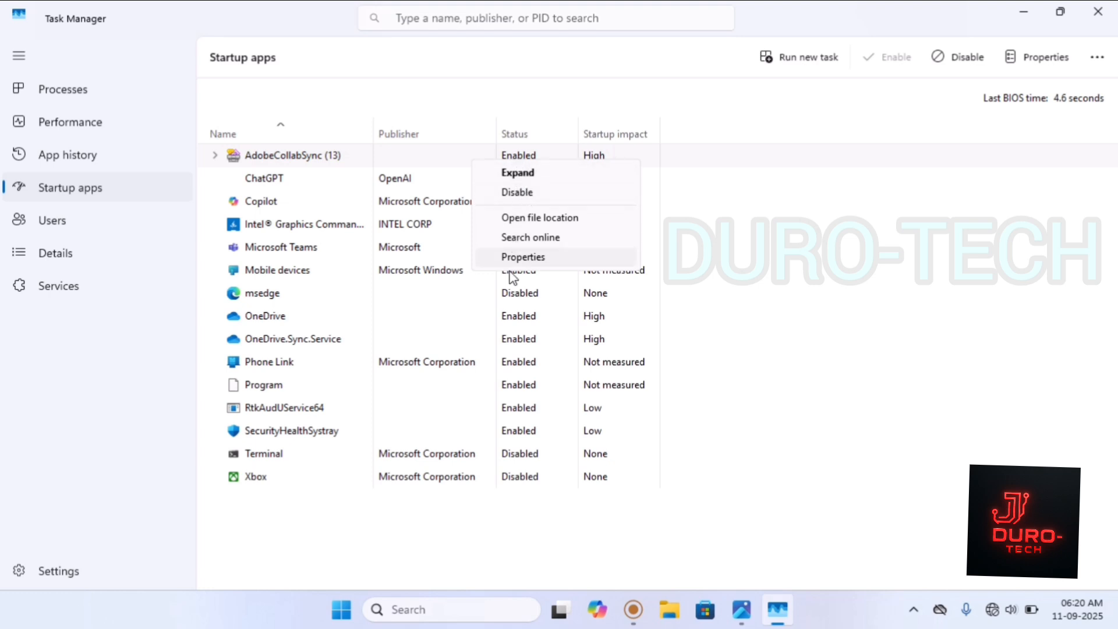
pyautogui.click(509, 296)
pyautogui.rightClick(511, 296)
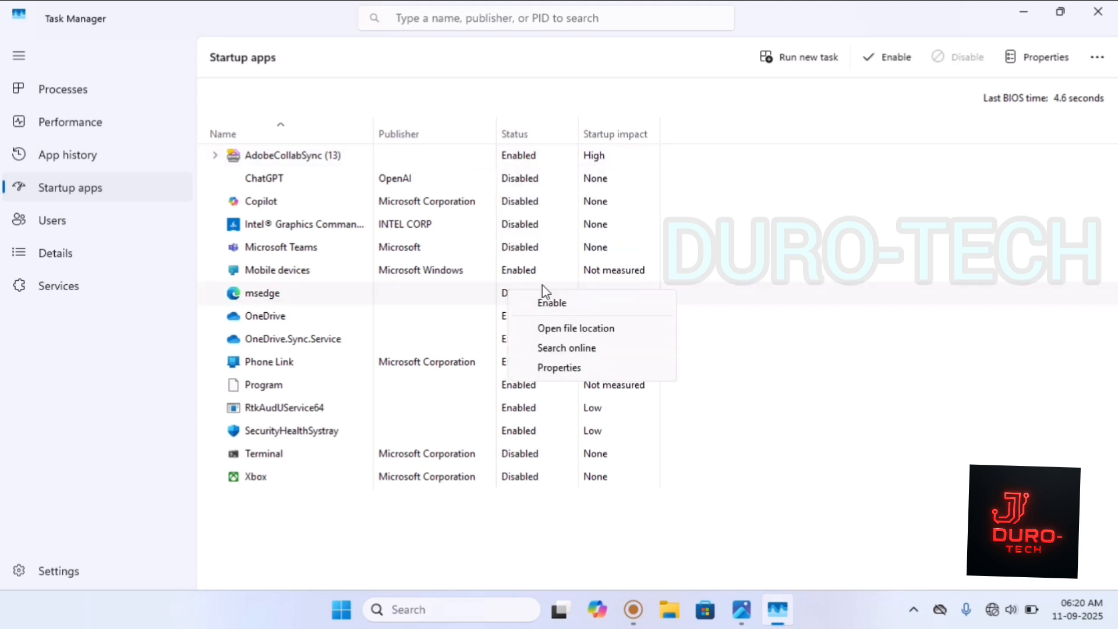
pyautogui.click(510, 159)
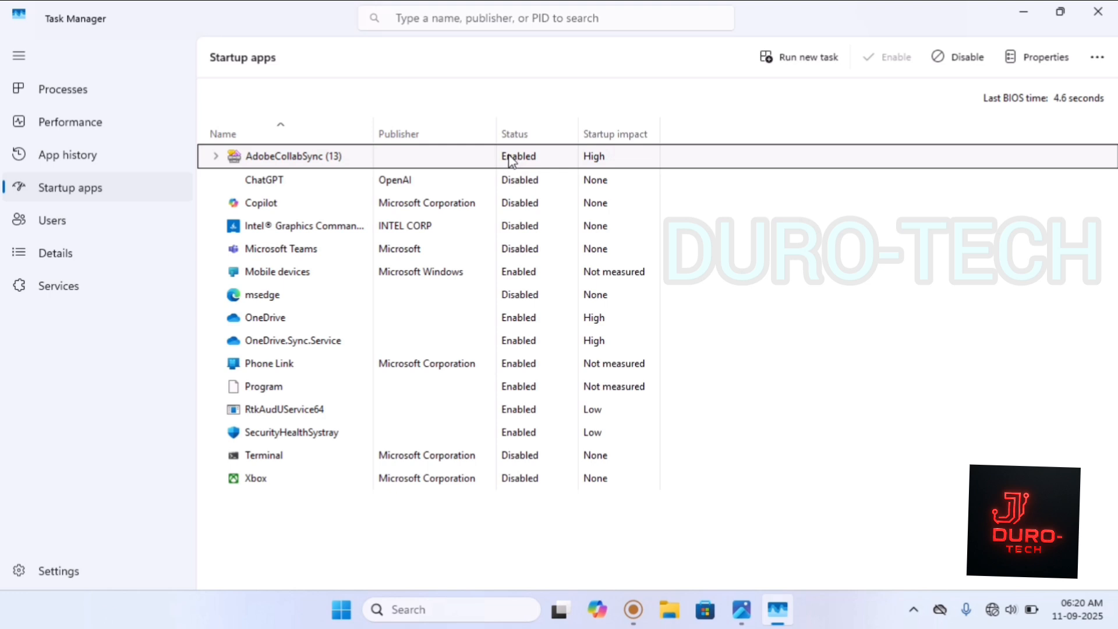
pyautogui.click(1097, 11)
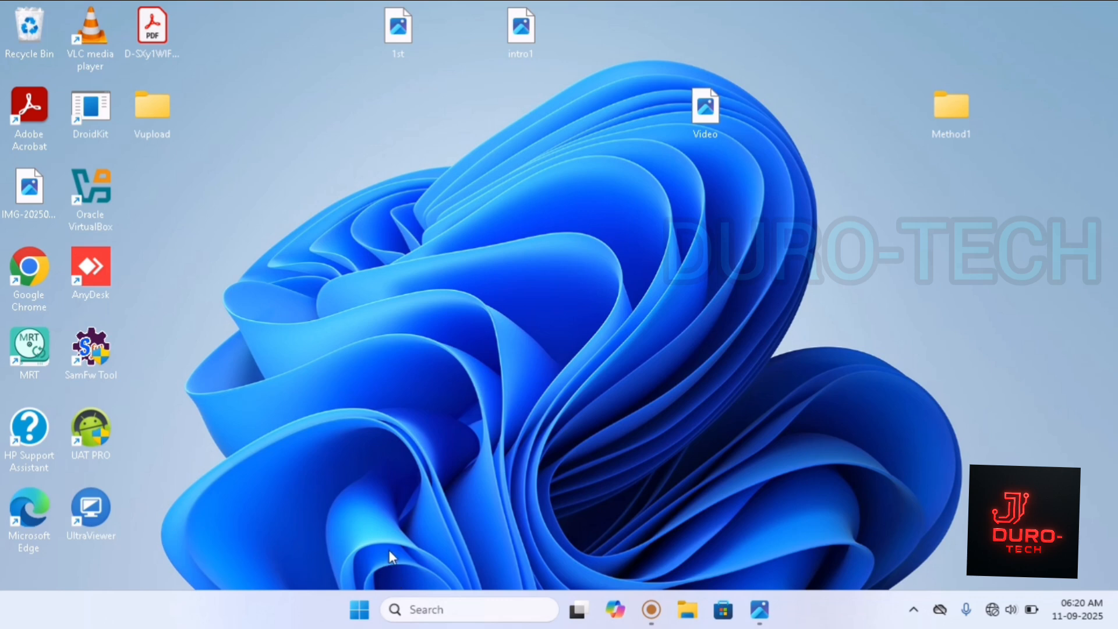
# Open the temporary files folder by running %temp% from the Run dialog.
pyautogui.click(357, 611)
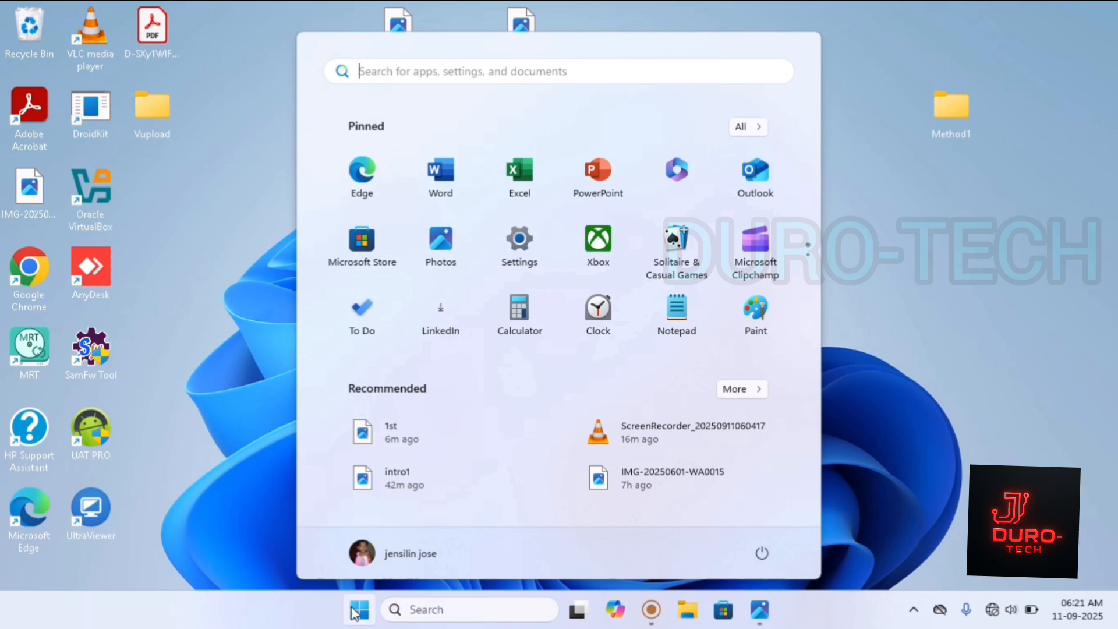
pyautogui.press('super+r')
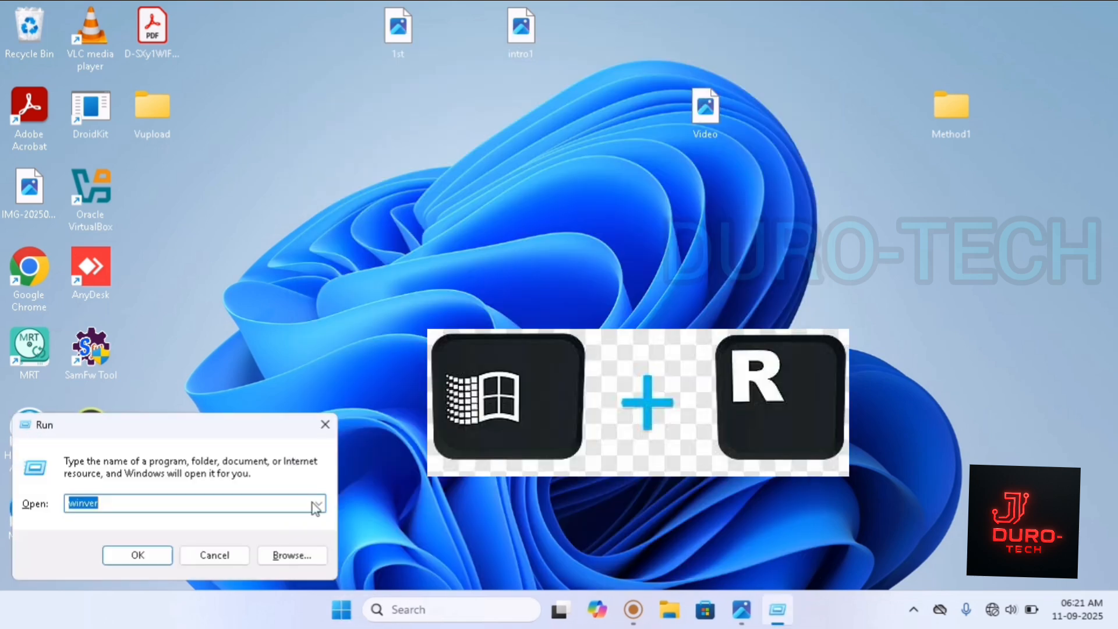
pyautogui.moveTo(270, 425); pyautogui.dragTo(444, 337)
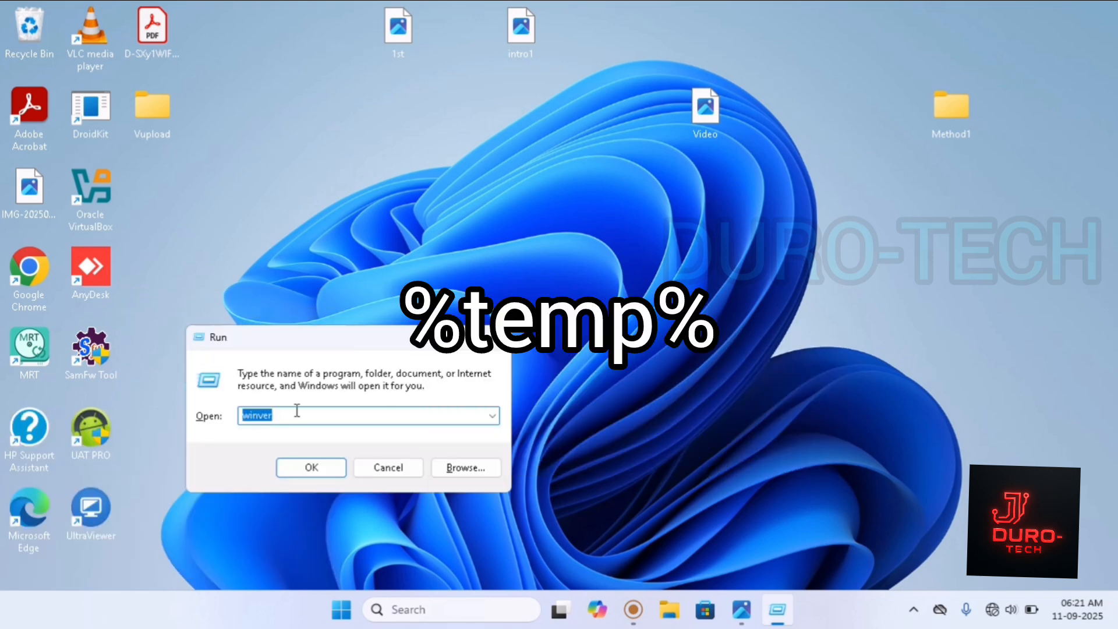
pyautogui.write('%')
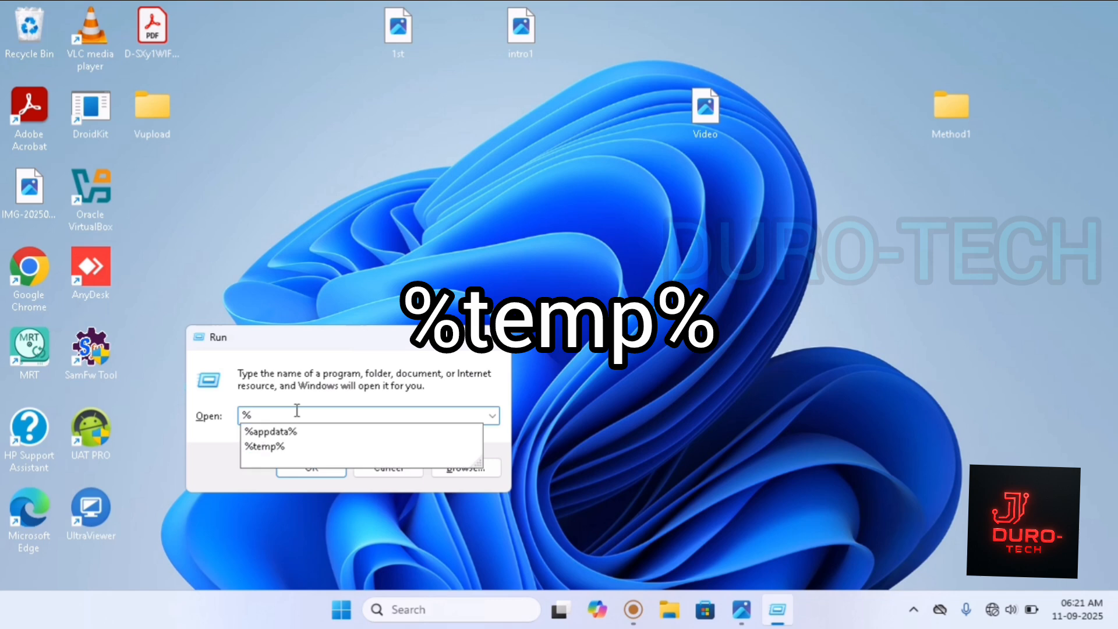
pyautogui.write('temp')
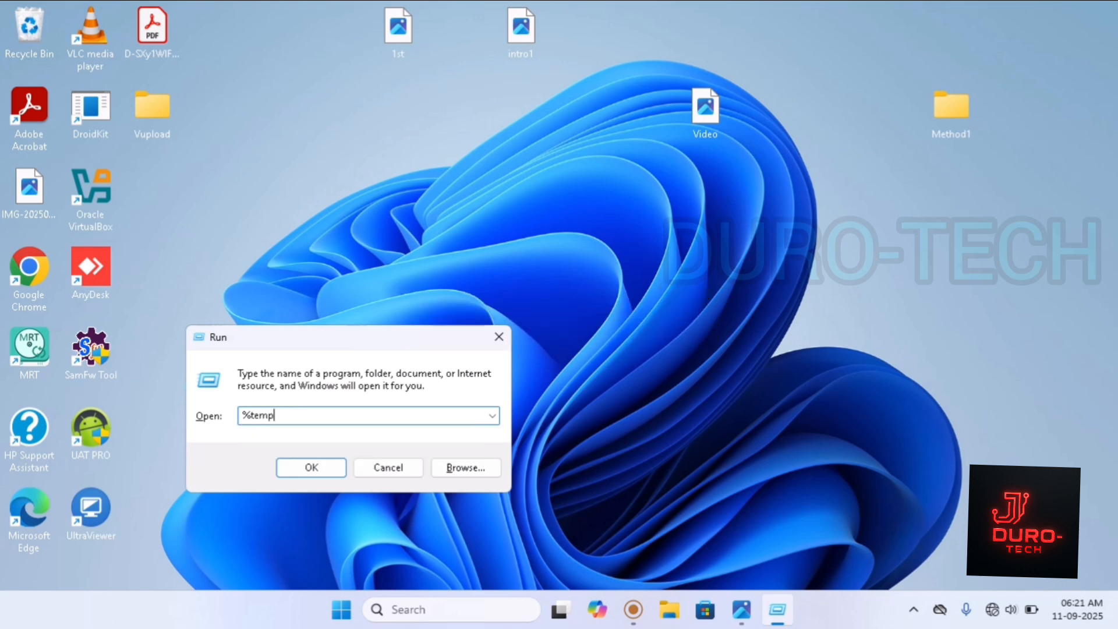
pyautogui.write('%')
pyautogui.click(324, 467)
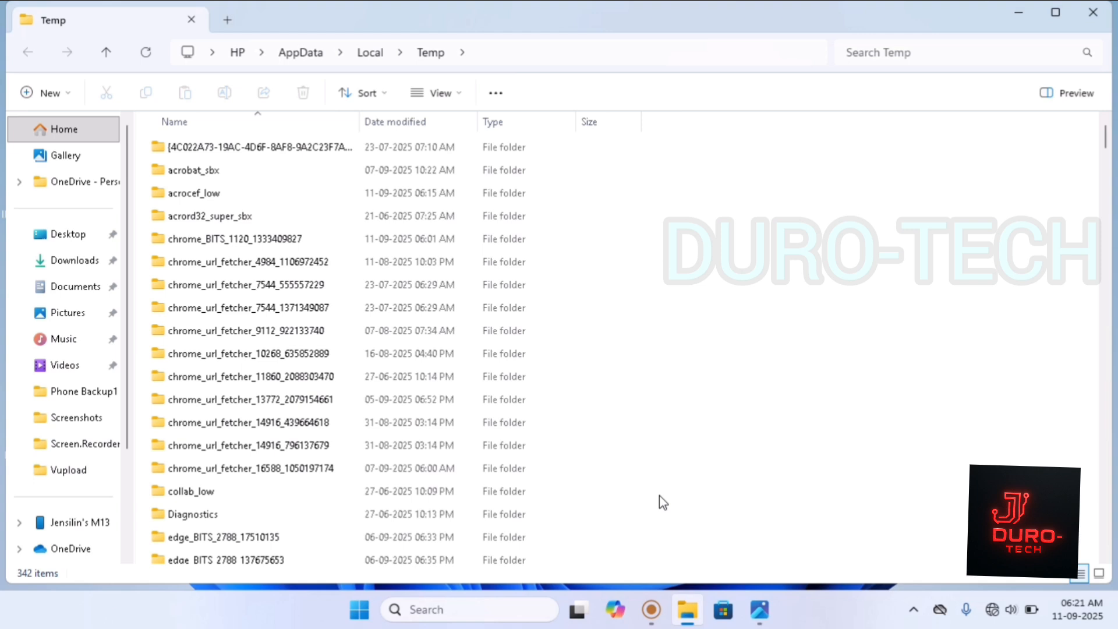
# Permanently delete everything in the Temp folder, skipping all current items that are in use, and close the folder.
pyautogui.click(656, 612)
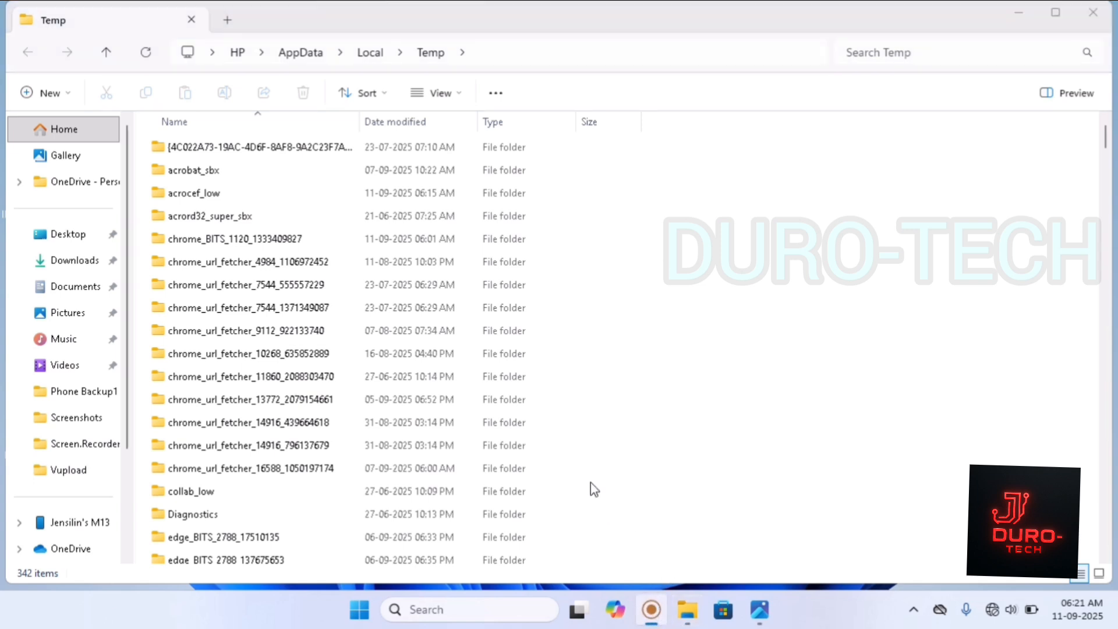
pyautogui.click(896, 341)
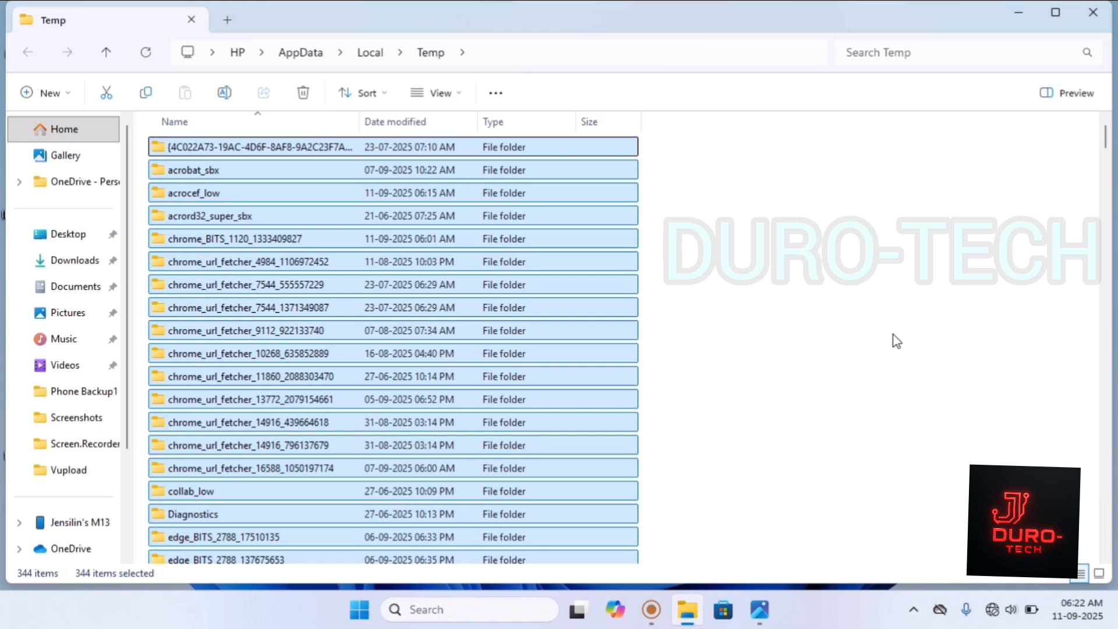
pyautogui.hotkey('shift', 'Delete')
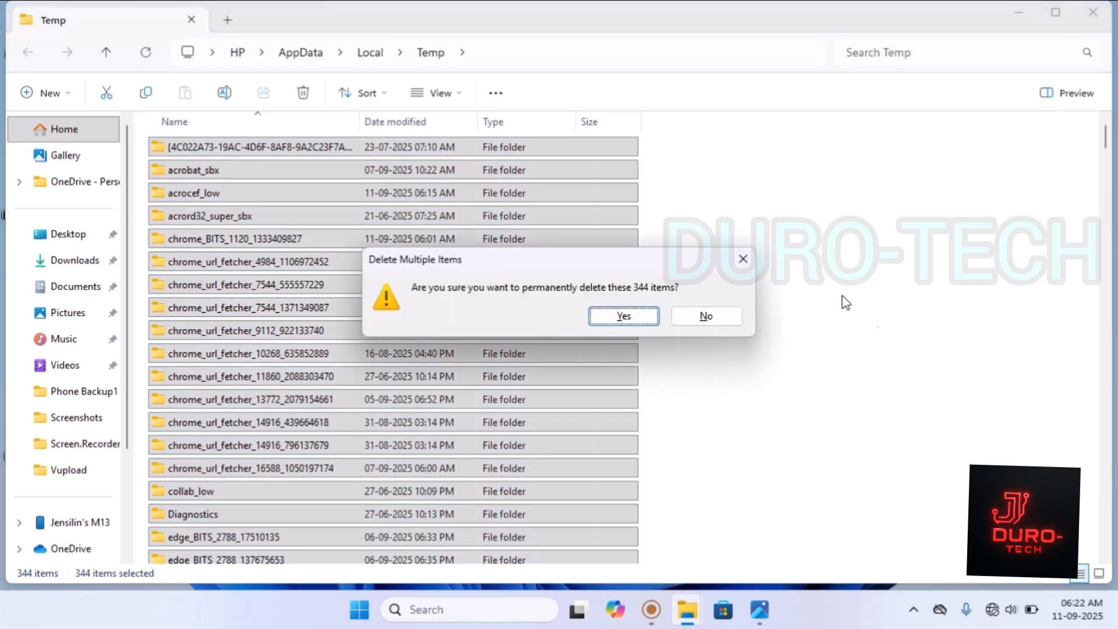
pyautogui.click(646, 320)
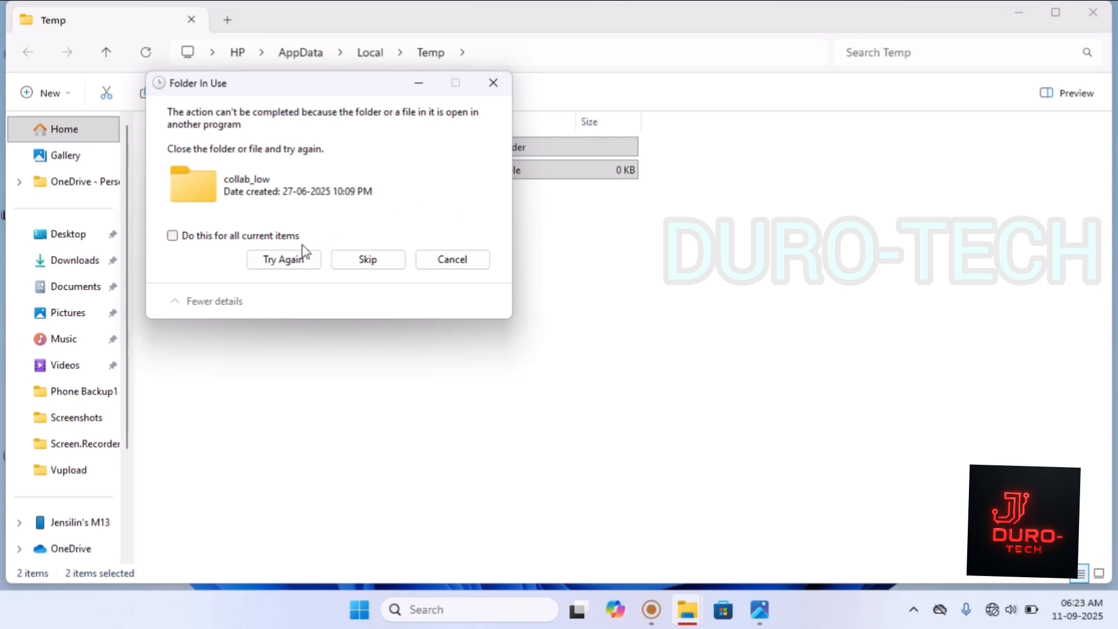
pyautogui.click(291, 239)
pyautogui.click(358, 258)
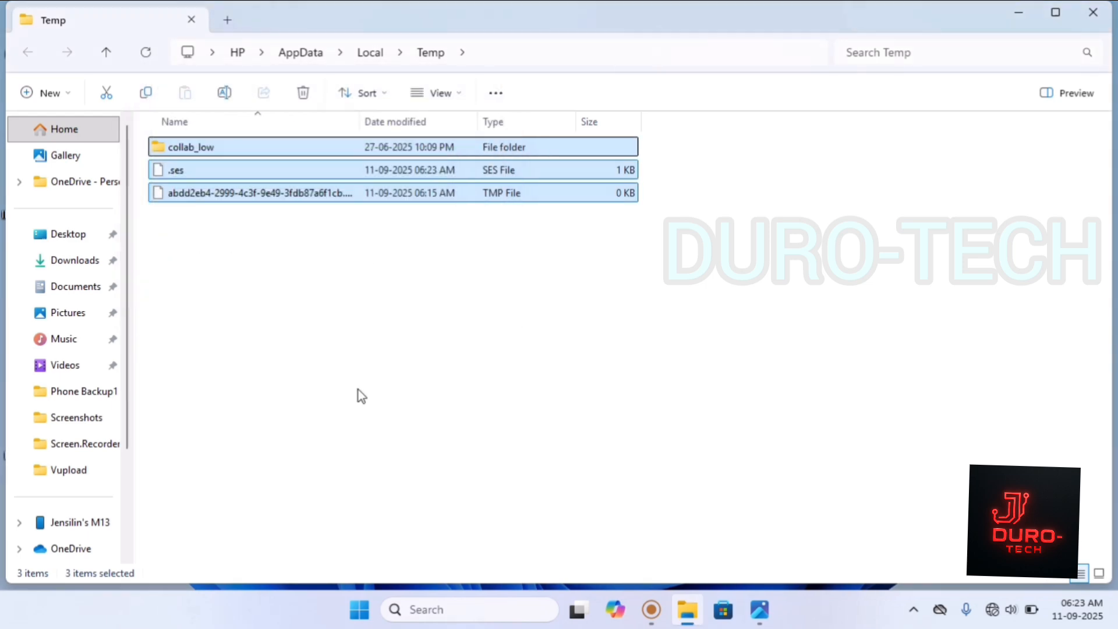
pyautogui.click(1091, 12)
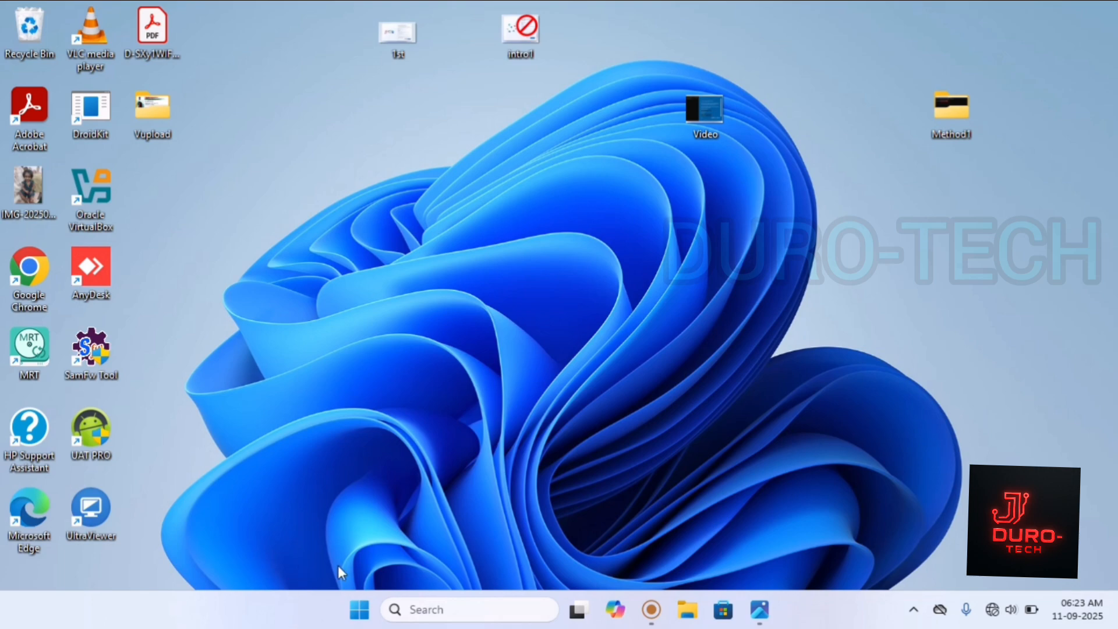
# Open the Settings app and go to the Storage settings page by searching for "st".
pyautogui.click(360, 614)
pyautogui.click(361, 617)
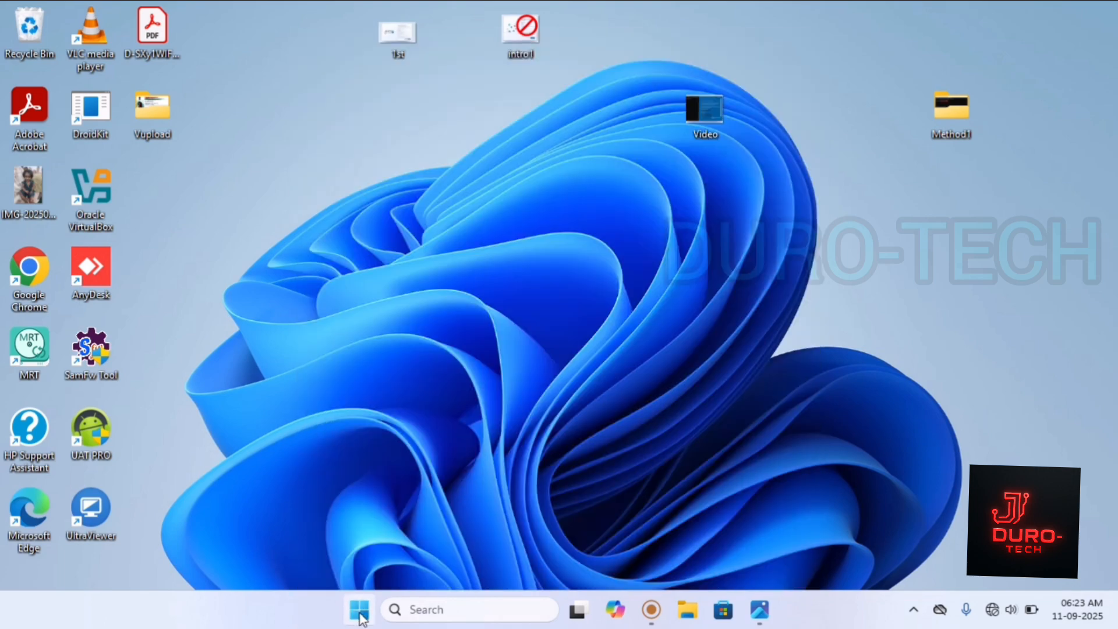
pyautogui.click(361, 616)
pyautogui.write('sett')
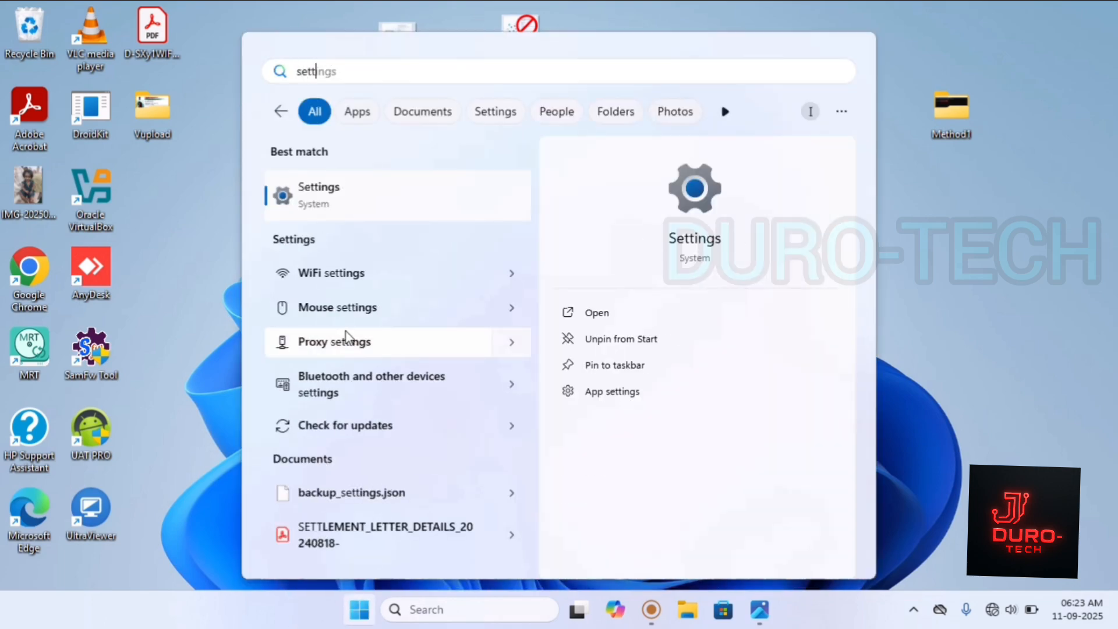
pyautogui.click(337, 197)
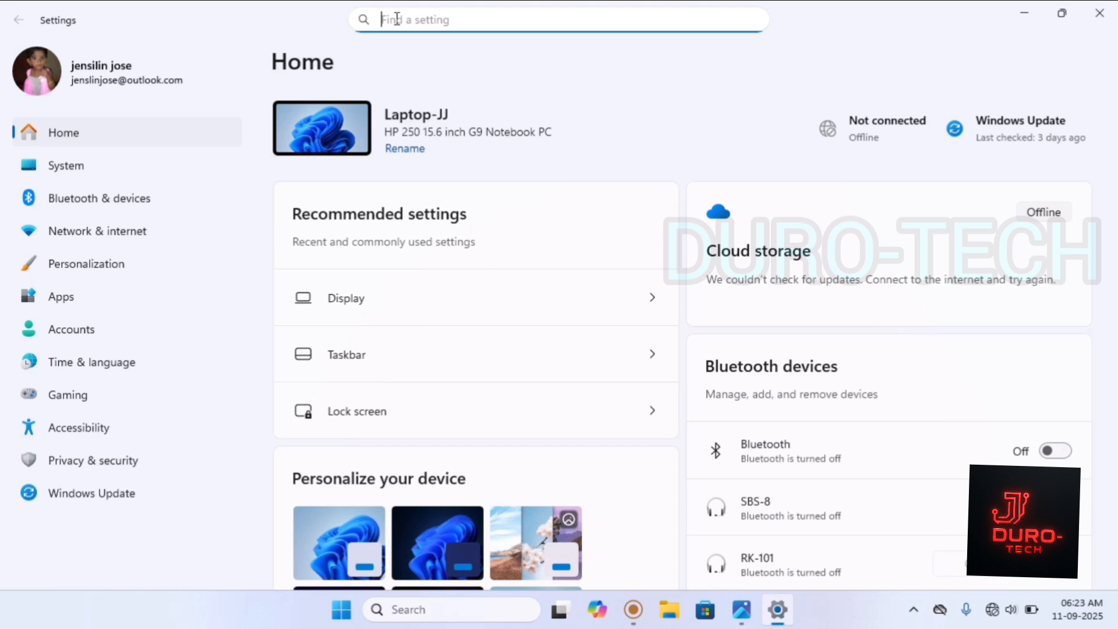
pyautogui.write('st')
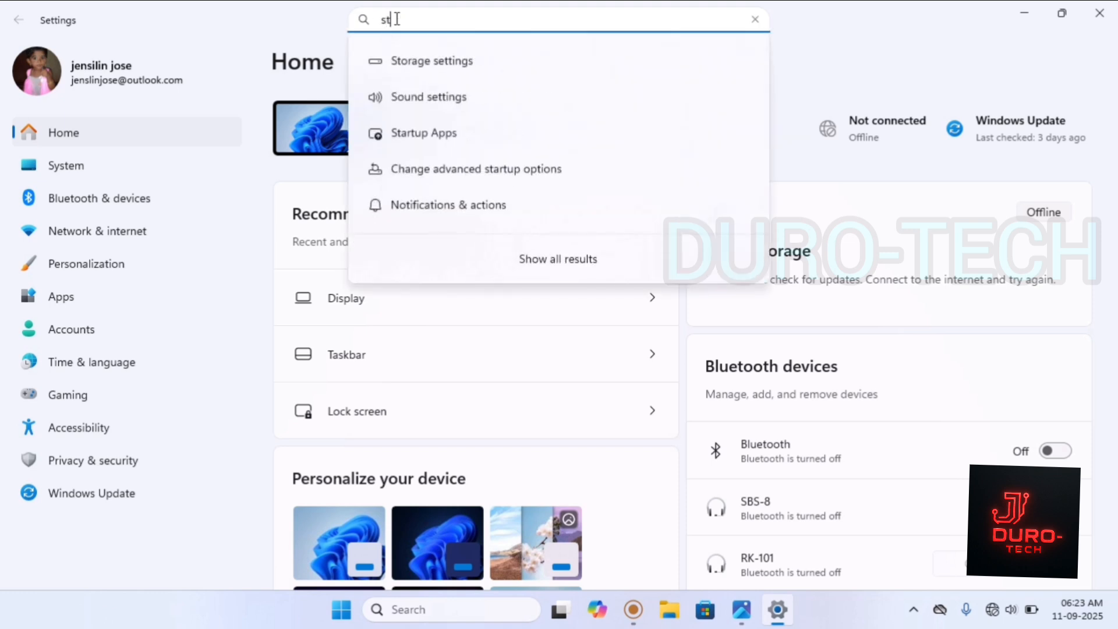
pyautogui.click(427, 65)
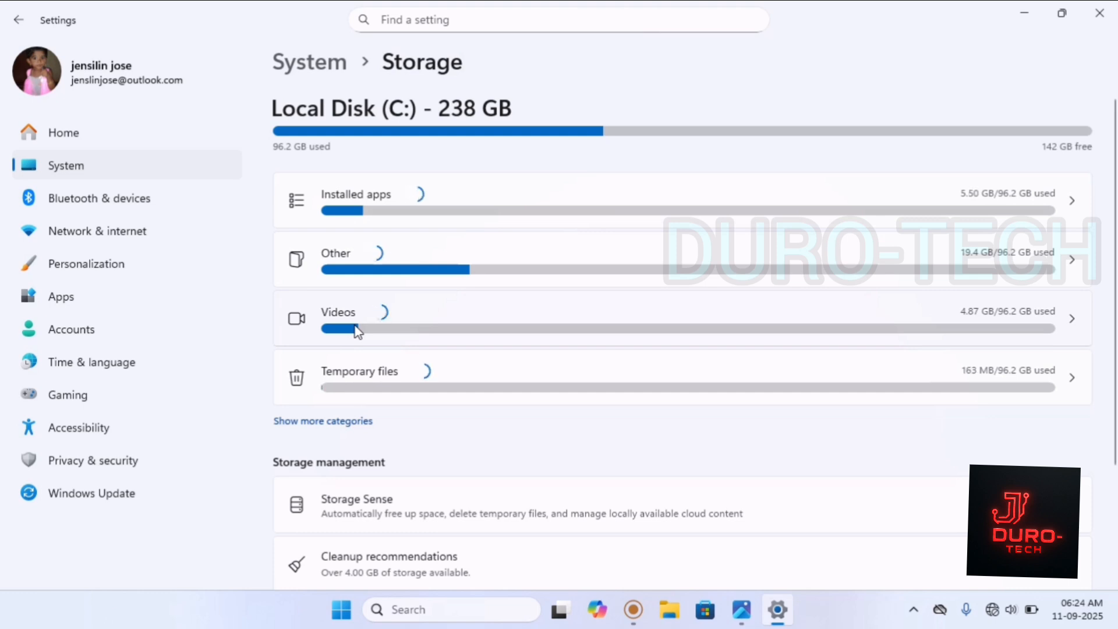
# Review the storage categories and the Cleanup recommendations for temporary files, and close Settings.
pyautogui.scroll(-1, 357, 331)
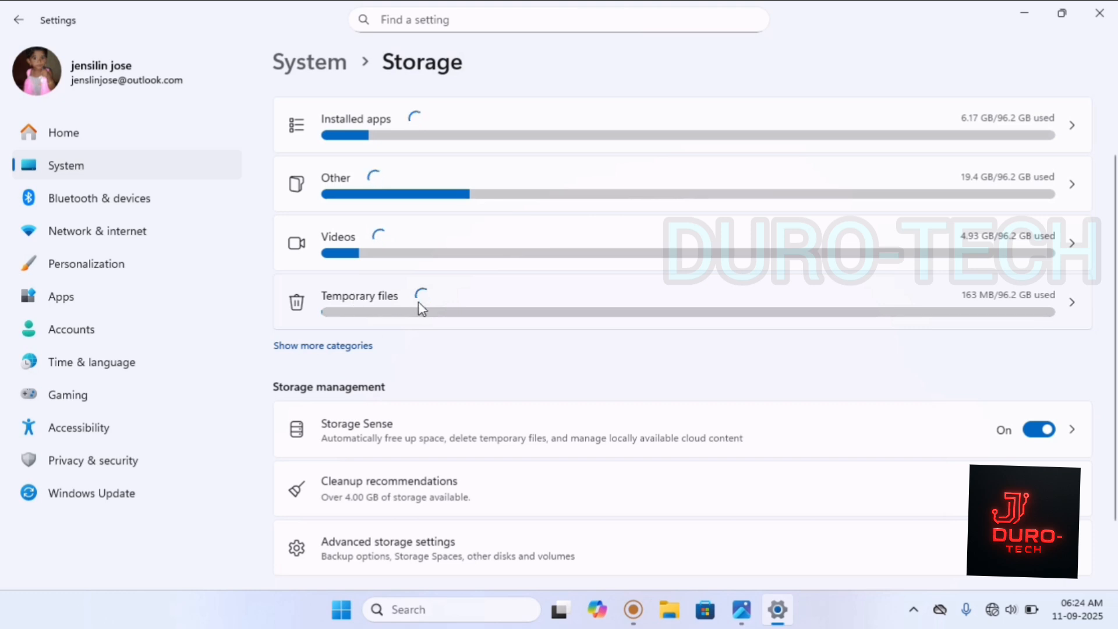
pyautogui.scroll(-1, 434, 306)
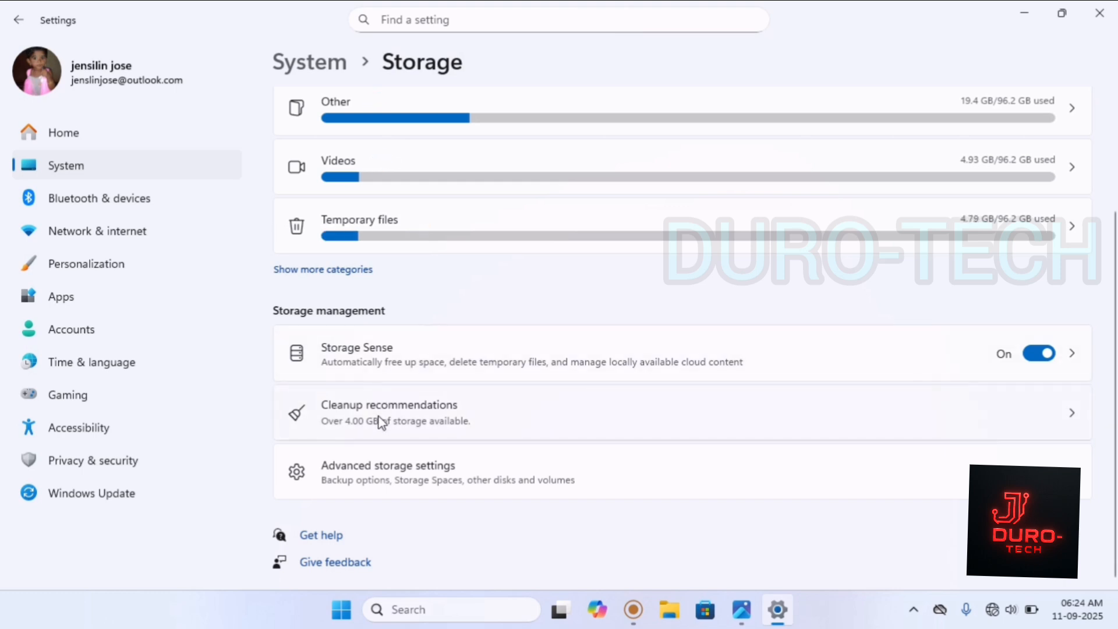
pyautogui.click(397, 420)
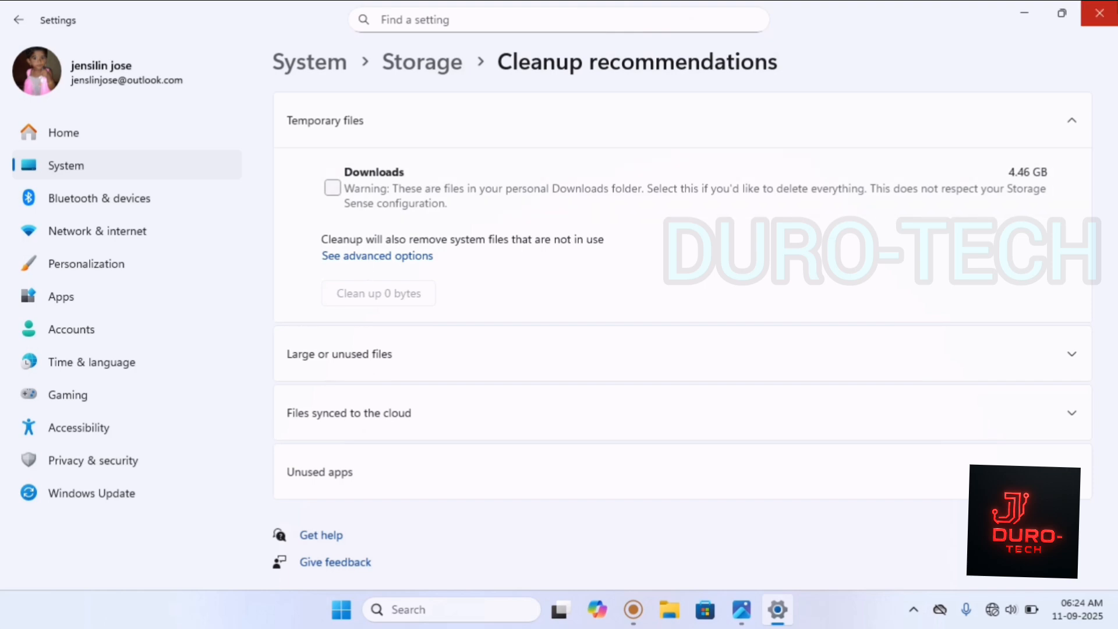
pyautogui.click(1100, 13)
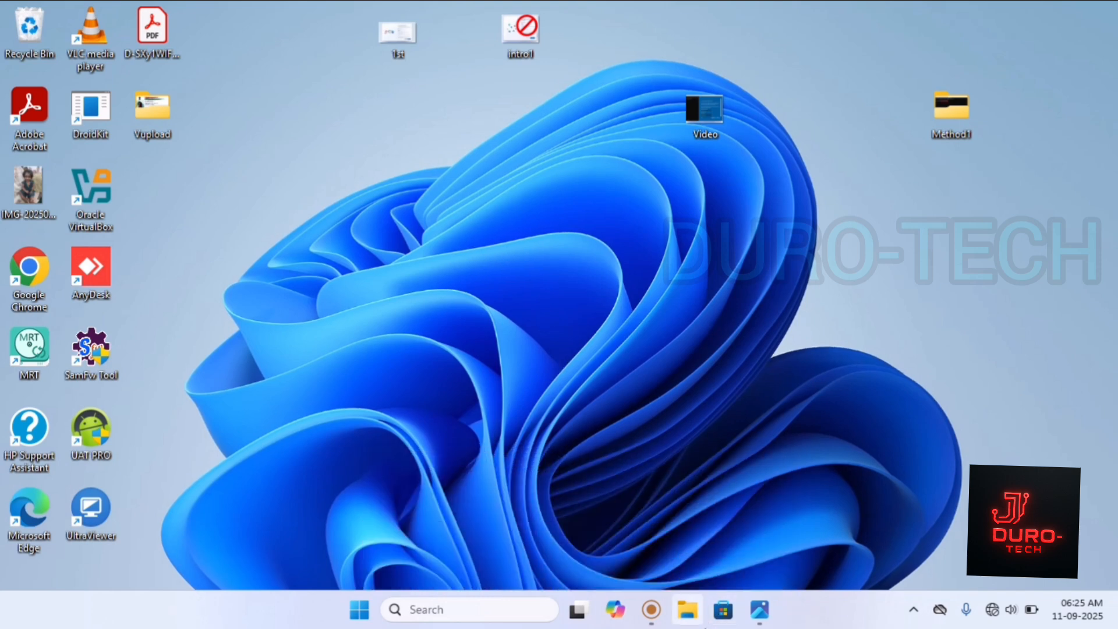
# Turn on Wi-Fi from the quick settings and dismiss the network list.
pyautogui.click(1020, 610)
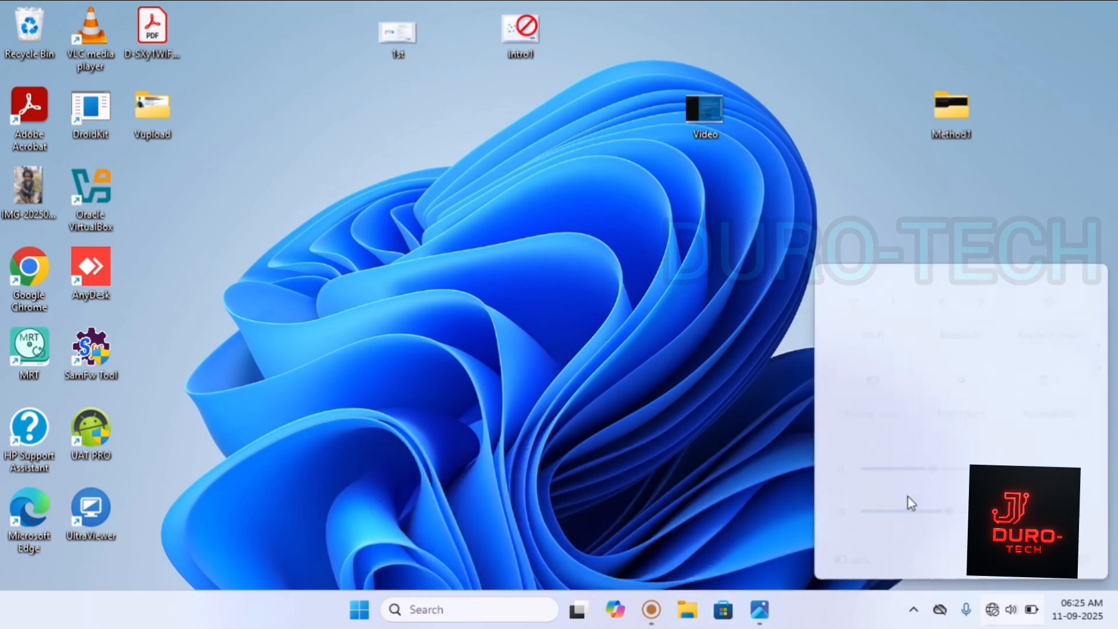
pyautogui.click(890, 308)
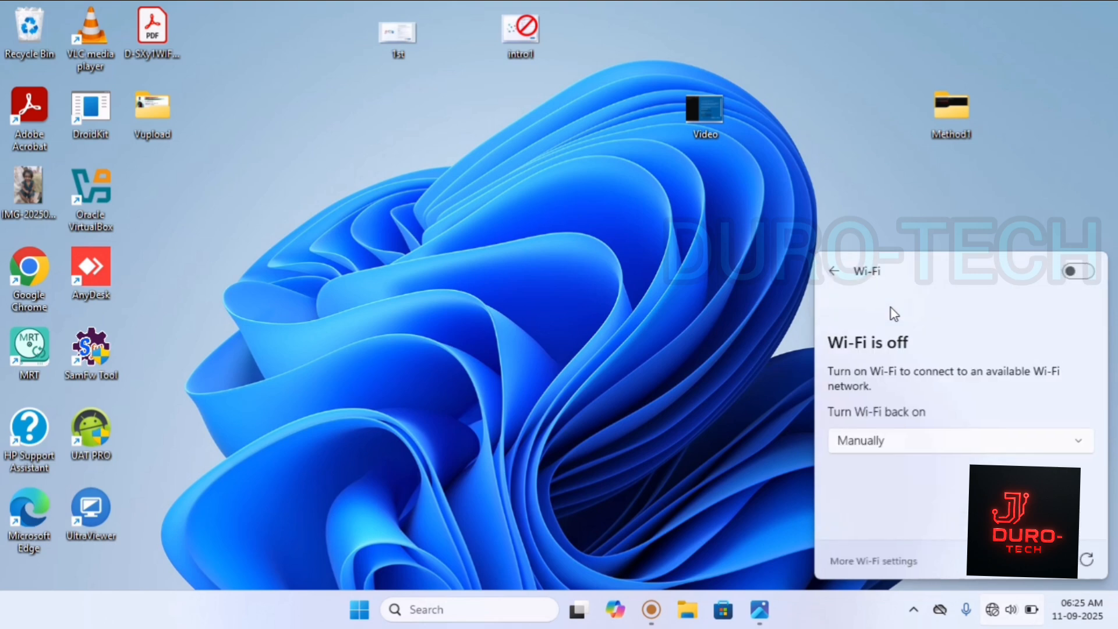
pyautogui.click(1078, 271)
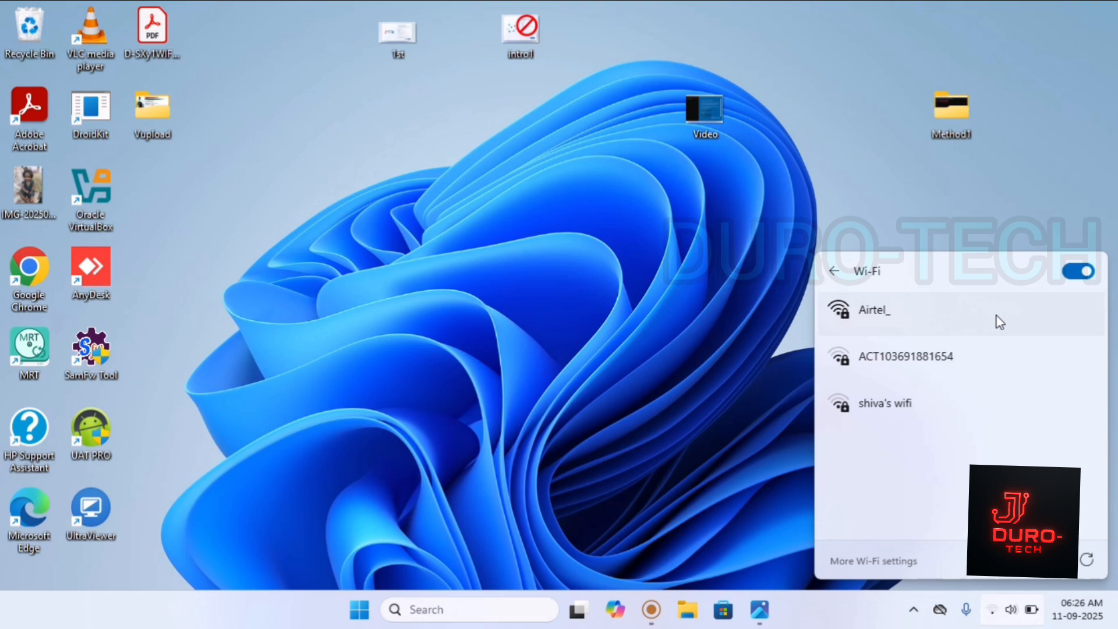
pyautogui.click(679, 444)
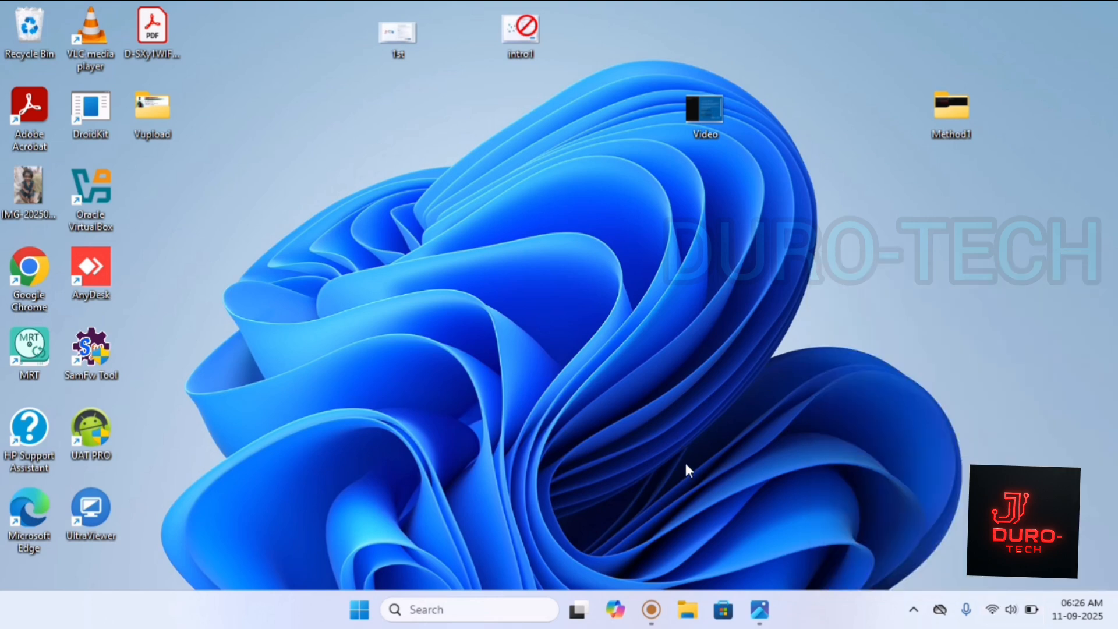
# Open Microsoft Store, review the recent app updates under Updates & downloads, and minimize the window.
pyautogui.click(724, 610)
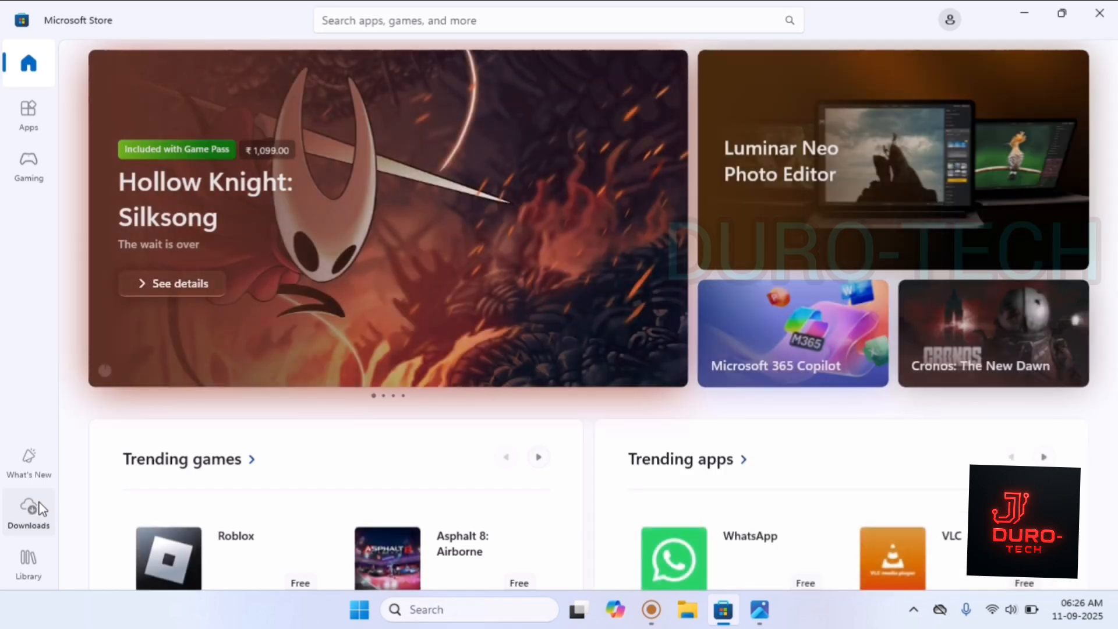
pyautogui.click(37, 514)
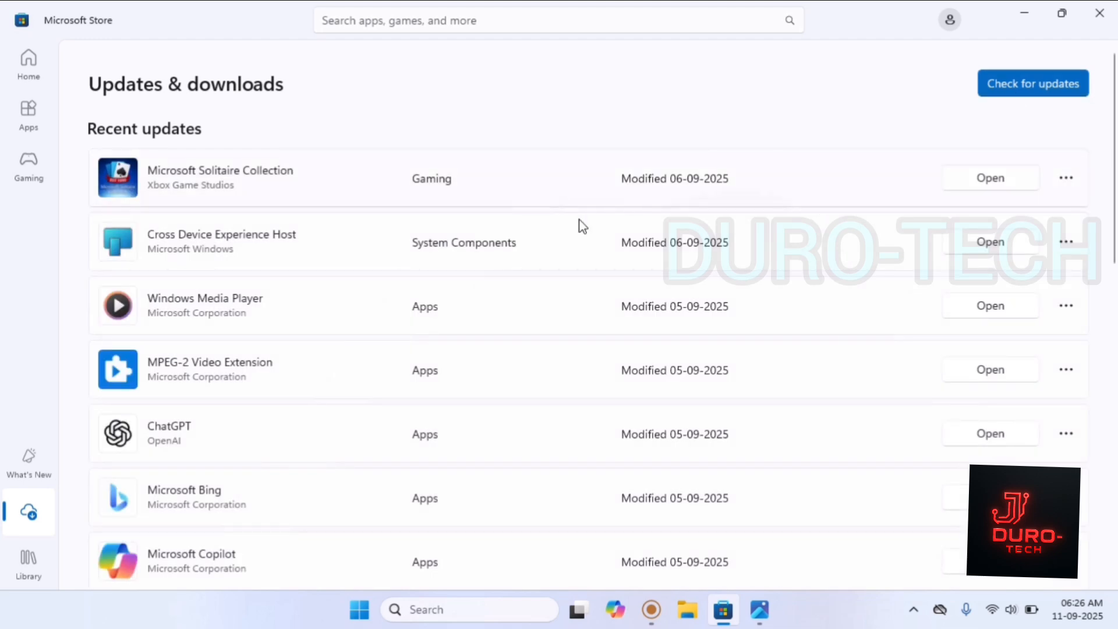
pyautogui.scroll(-3, 662, 366)
pyautogui.scroll(2, 663, 364)
pyautogui.scroll(1, 664, 364)
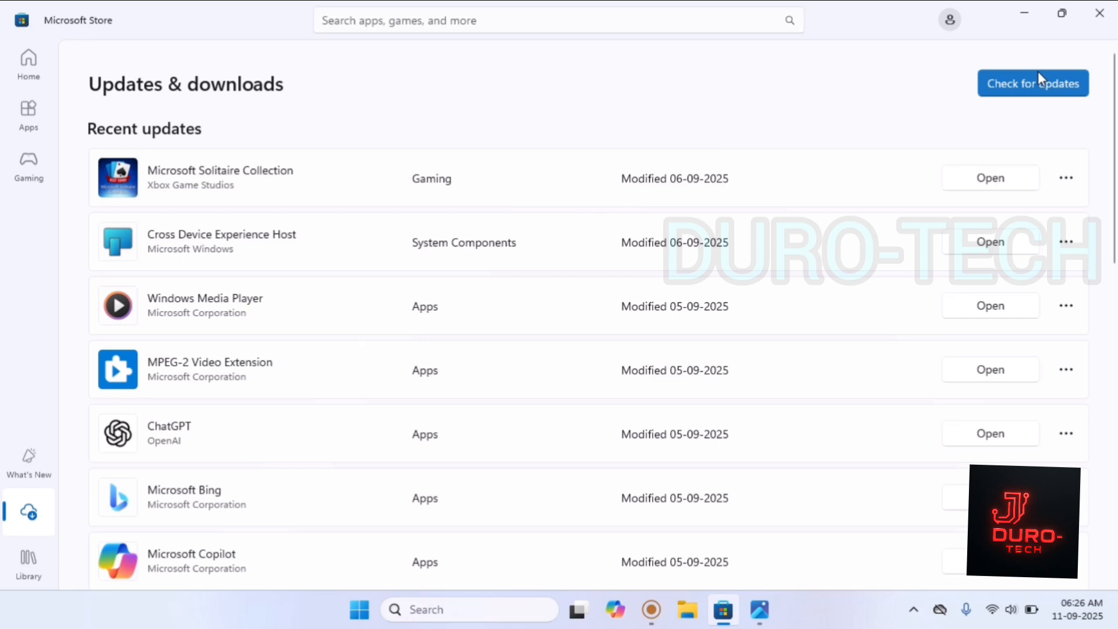
pyautogui.click(1025, 16)
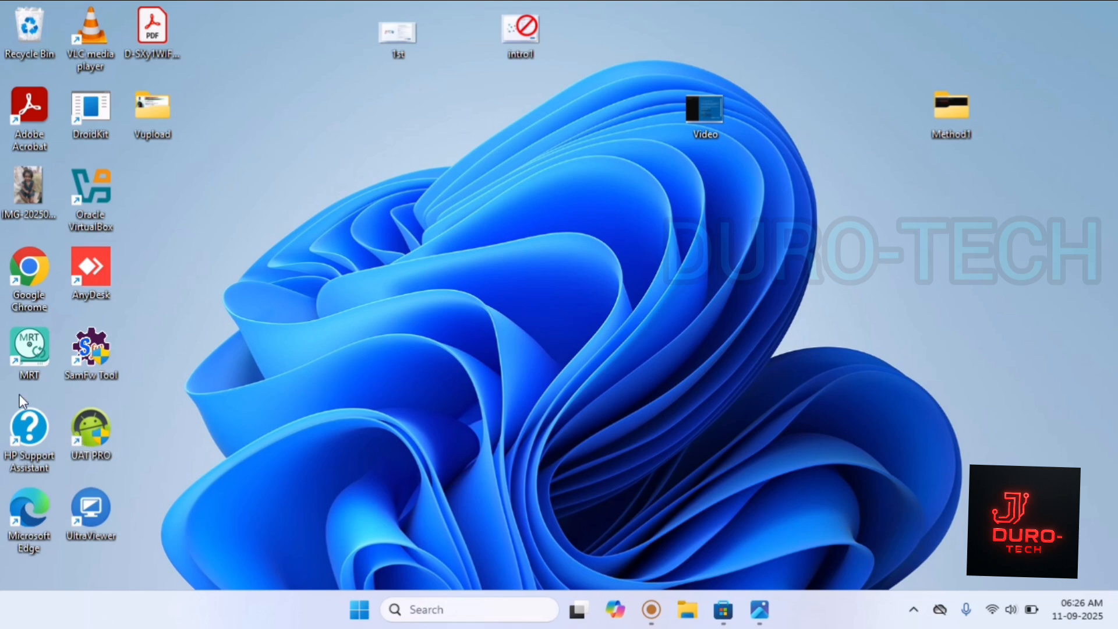
pyautogui.click(29, 431)
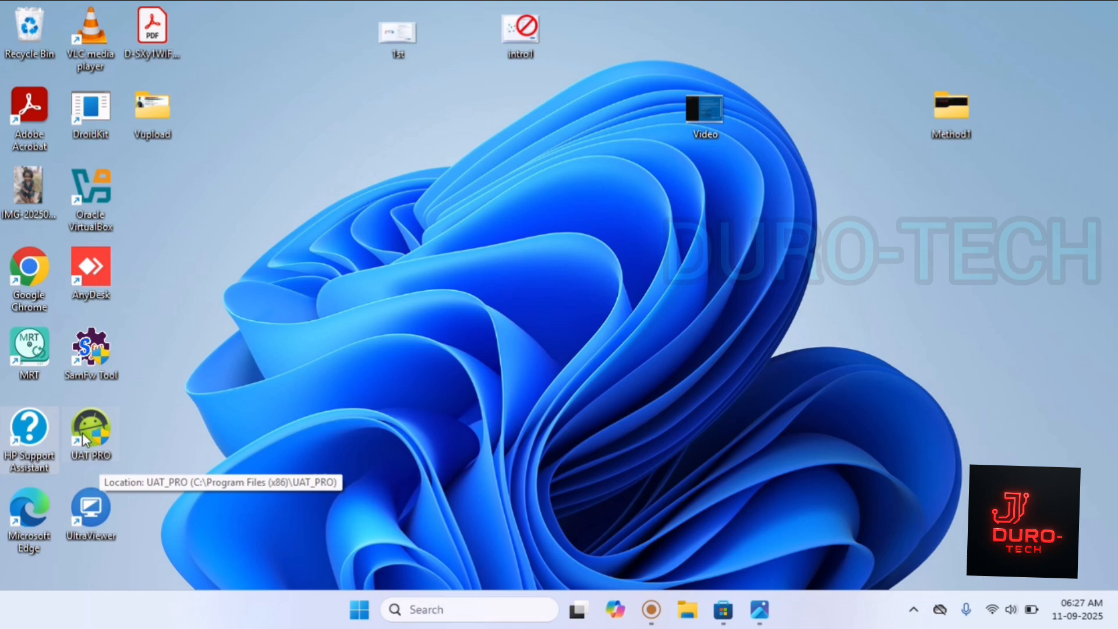
# Open the Windows Update settings page by searching for "upd", review the update status, and close Settings.
pyautogui.click(361, 611)
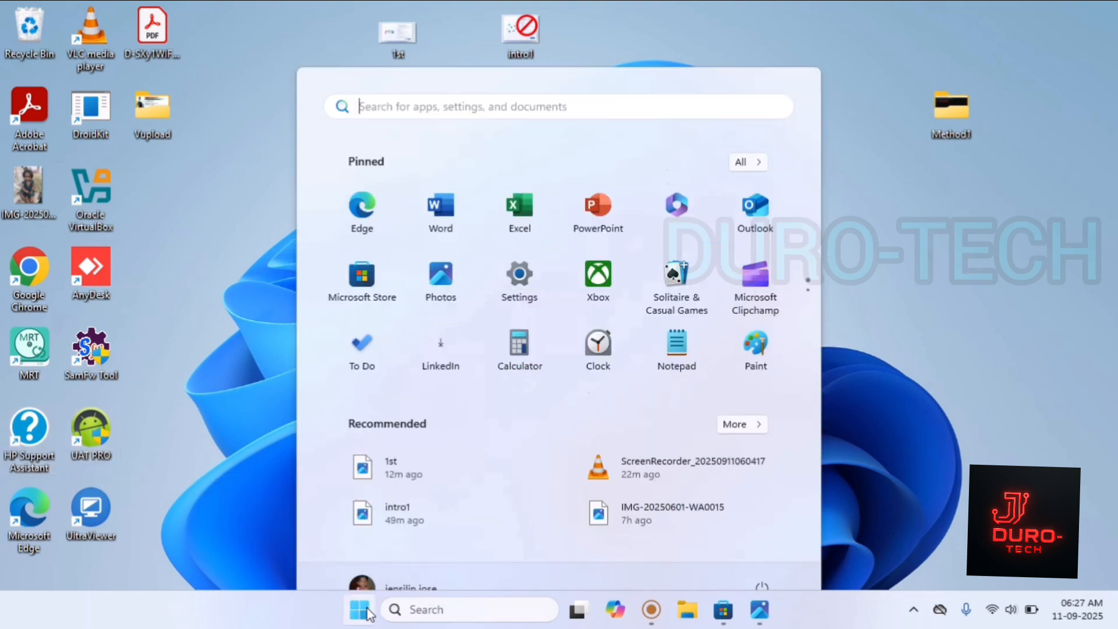
pyautogui.write('win')
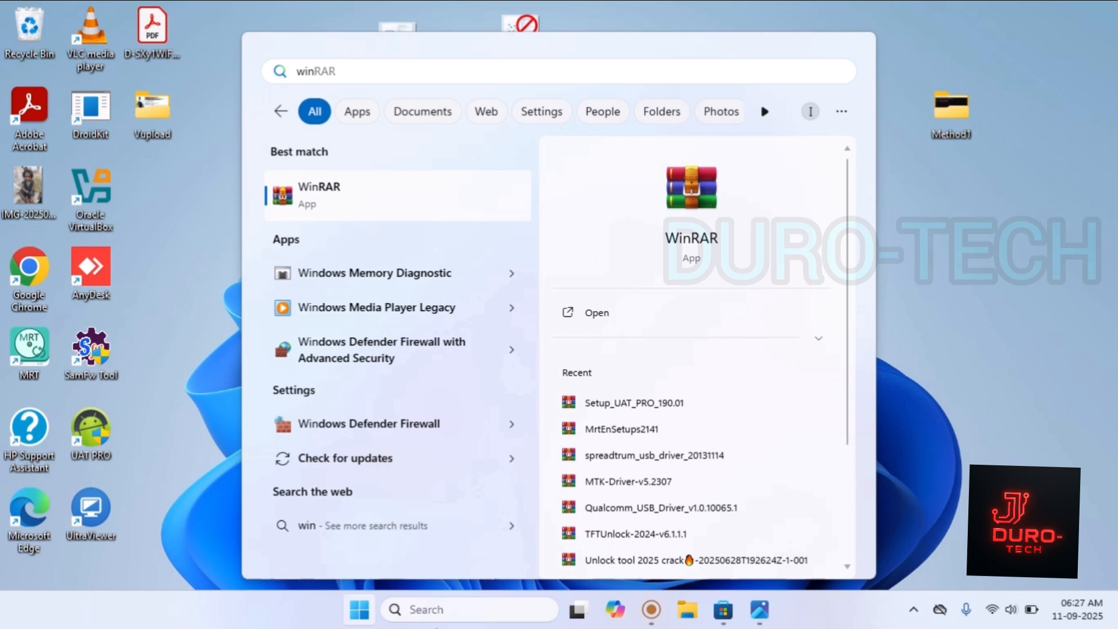
pyautogui.write('d')
pyautogui.press('BackSpace')
pyautogui.press('BackSpace')
pyautogui.press('BackSpace')
pyautogui.press('BackSpace')
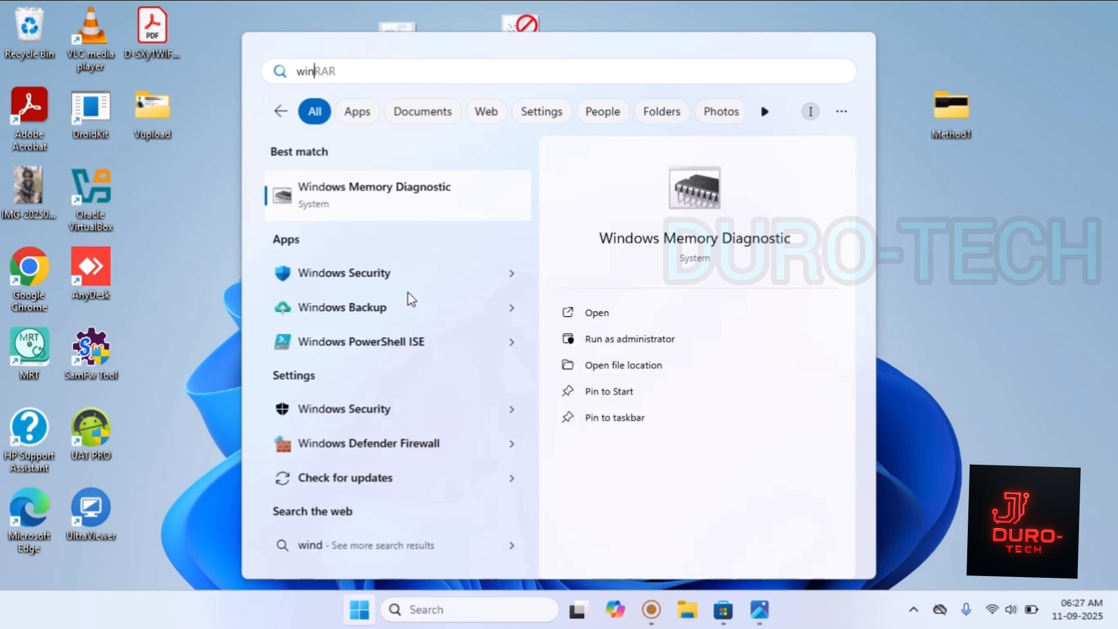
pyautogui.write('upd')
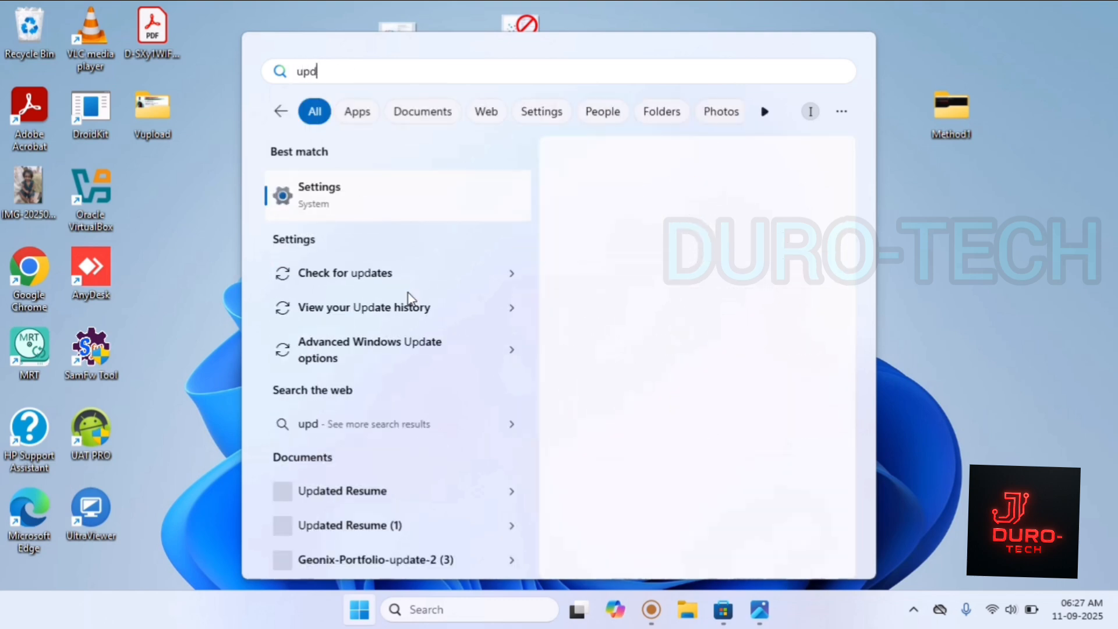
pyautogui.click(361, 274)
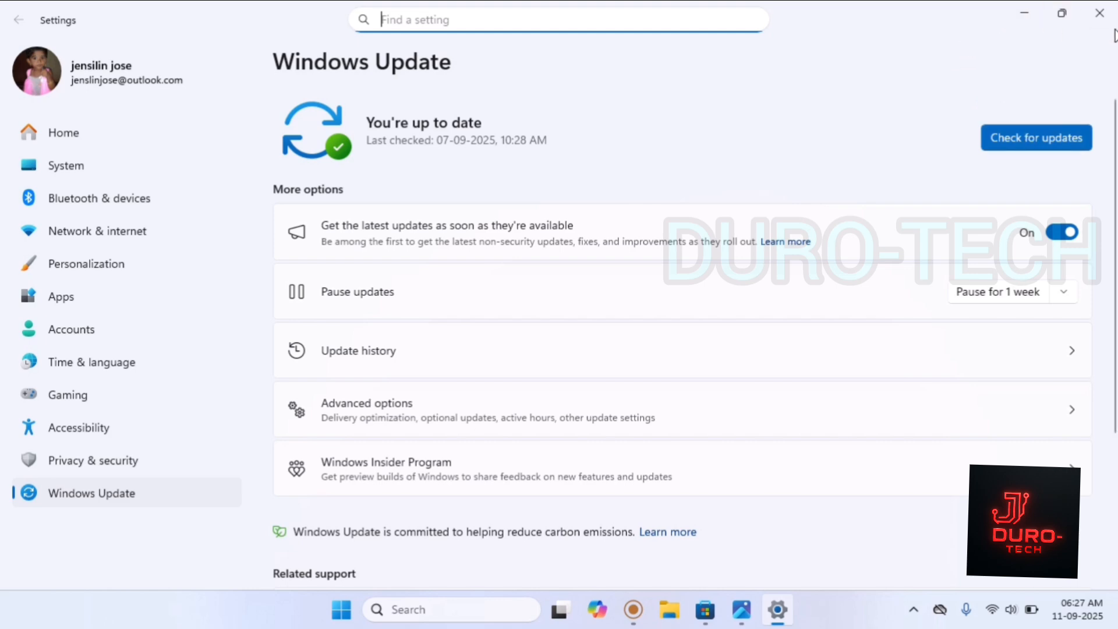
pyautogui.click(1100, 13)
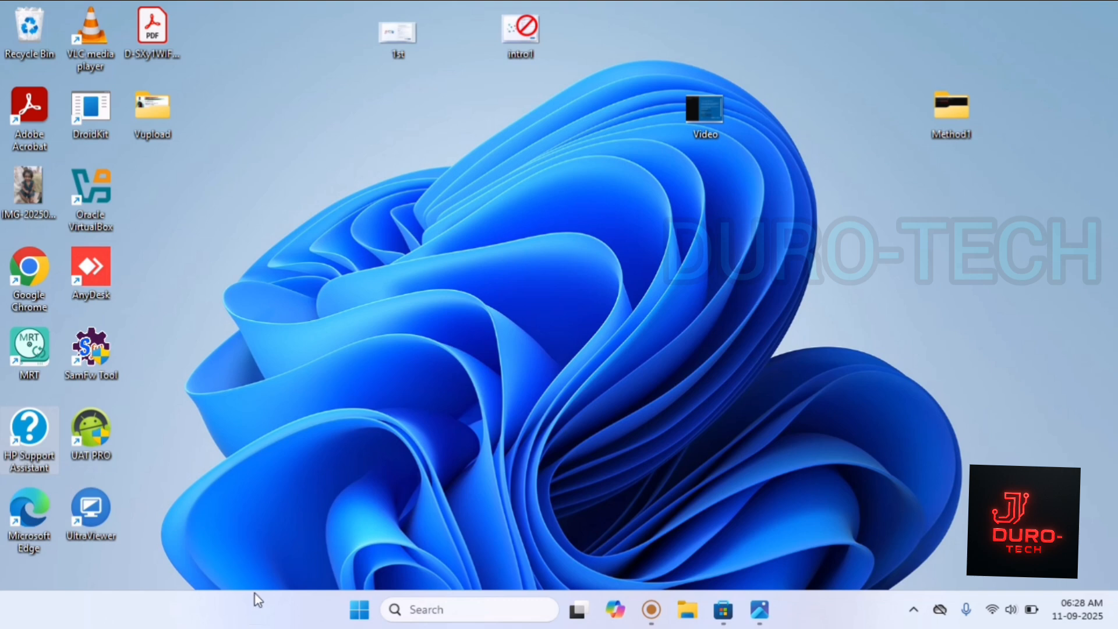
# Open Task Manager, show its Performance page, and maximize the window.
pyautogui.rightClick(238, 611)
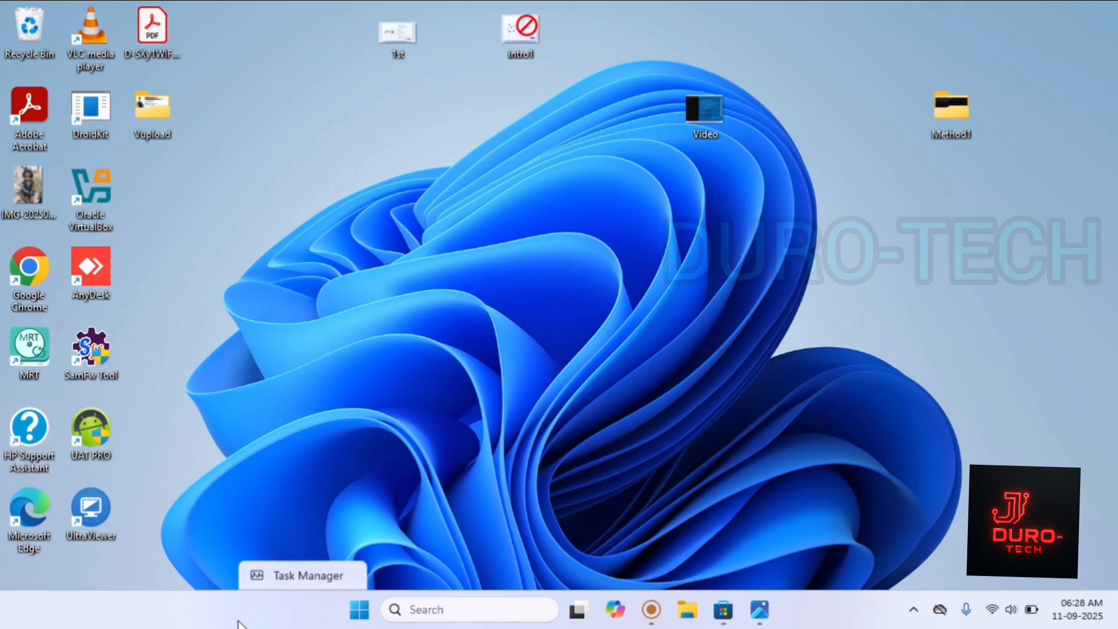
pyautogui.click(279, 547)
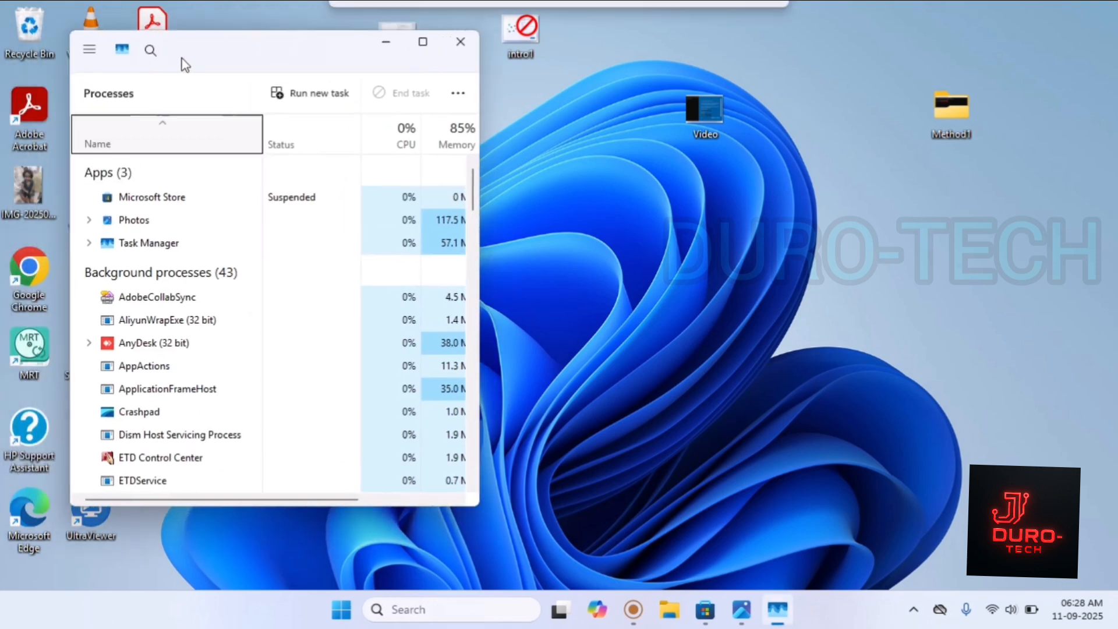
pyautogui.click(133, 68)
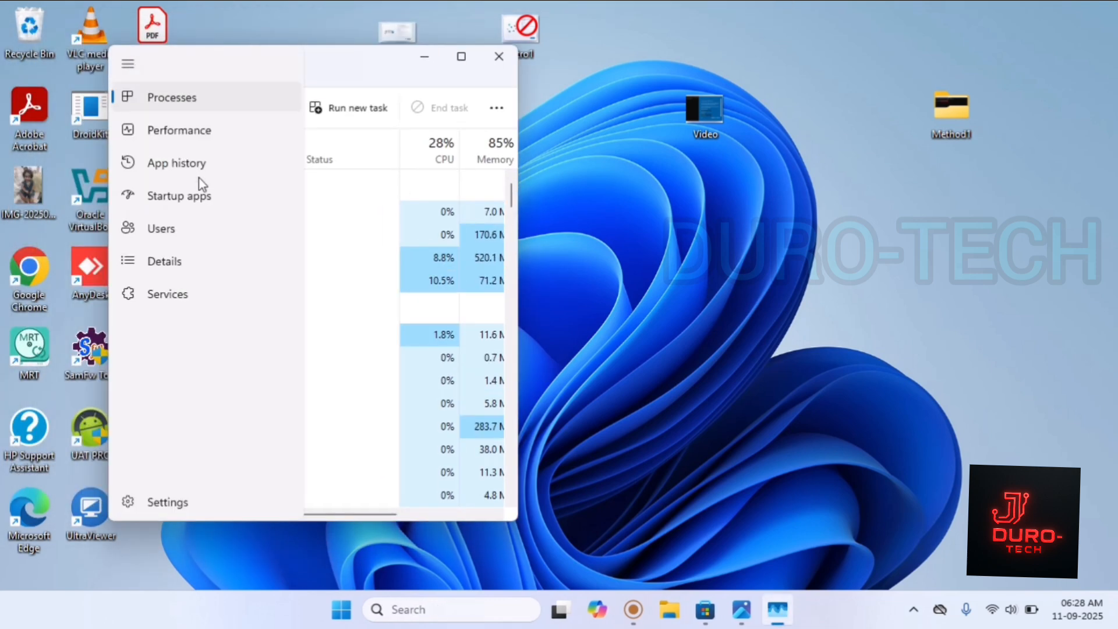
pyautogui.click(199, 143)
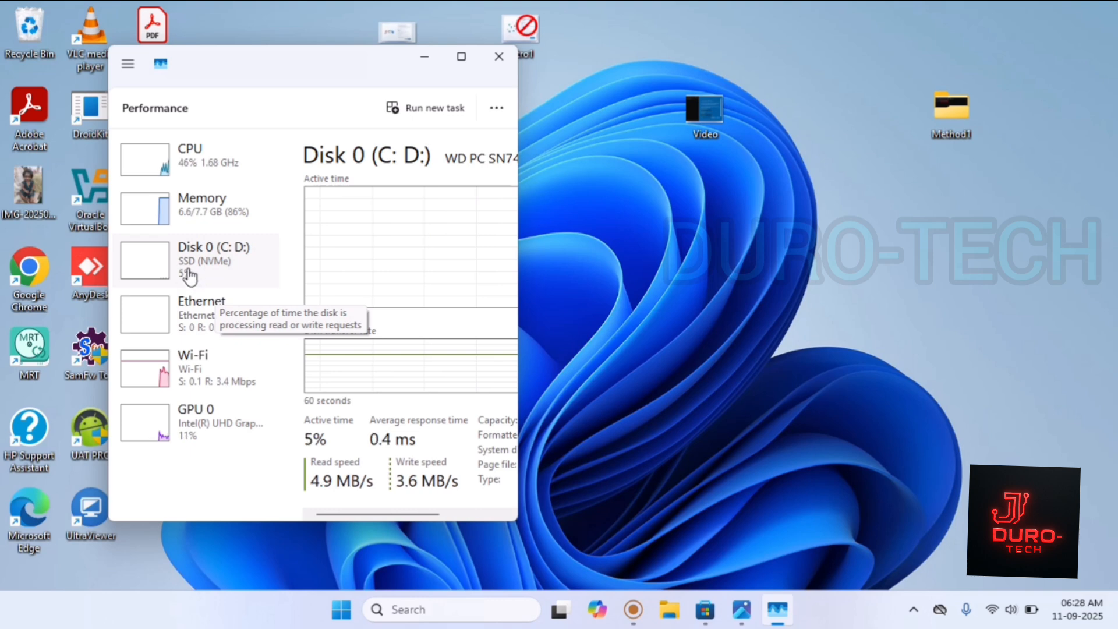
pyautogui.click(461, 56)
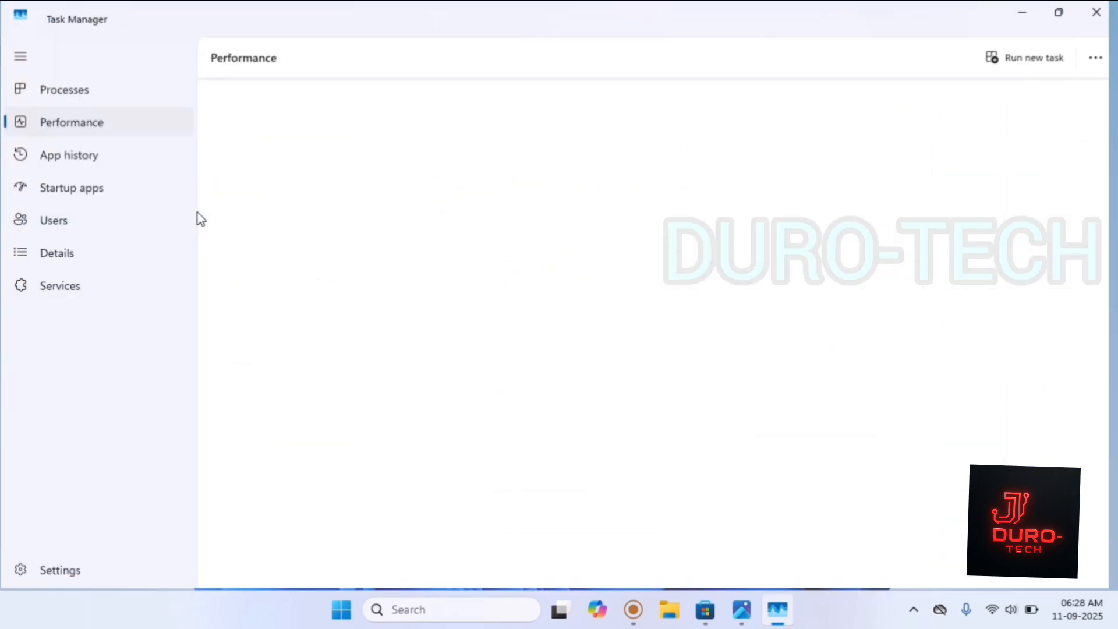